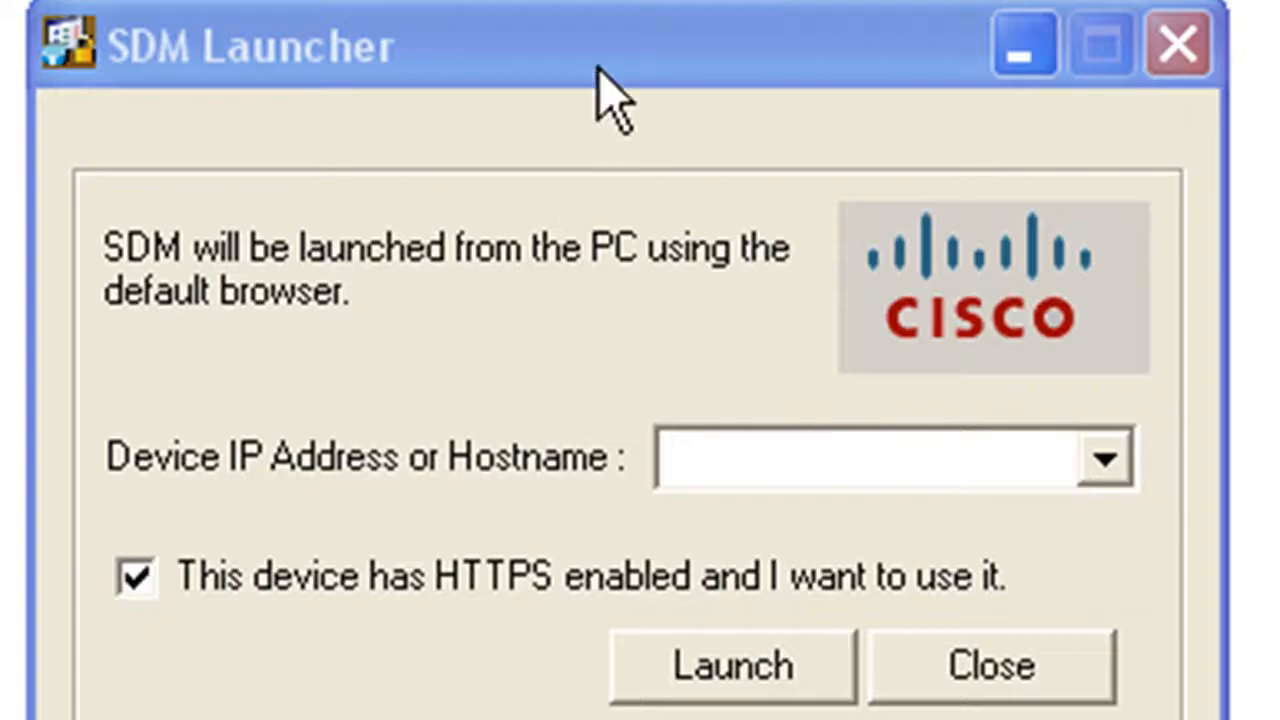
pyautogui.write('10.')
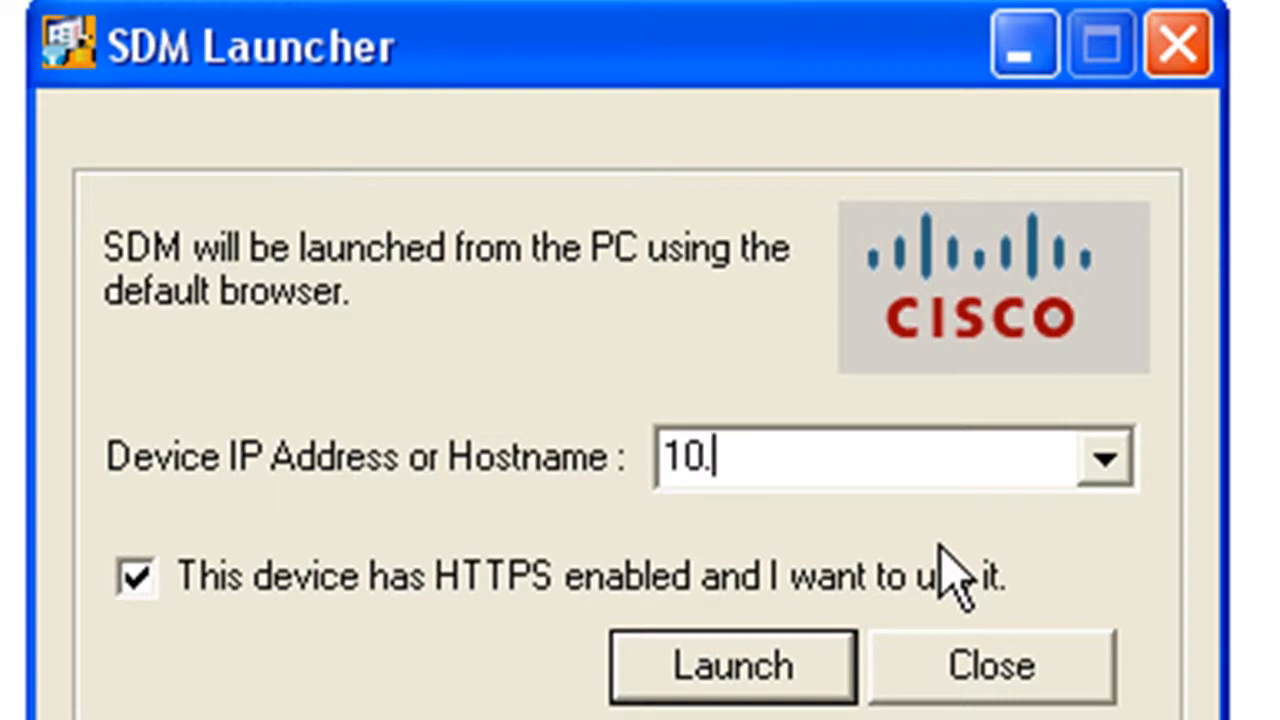
pyautogui.write('1.1.1')
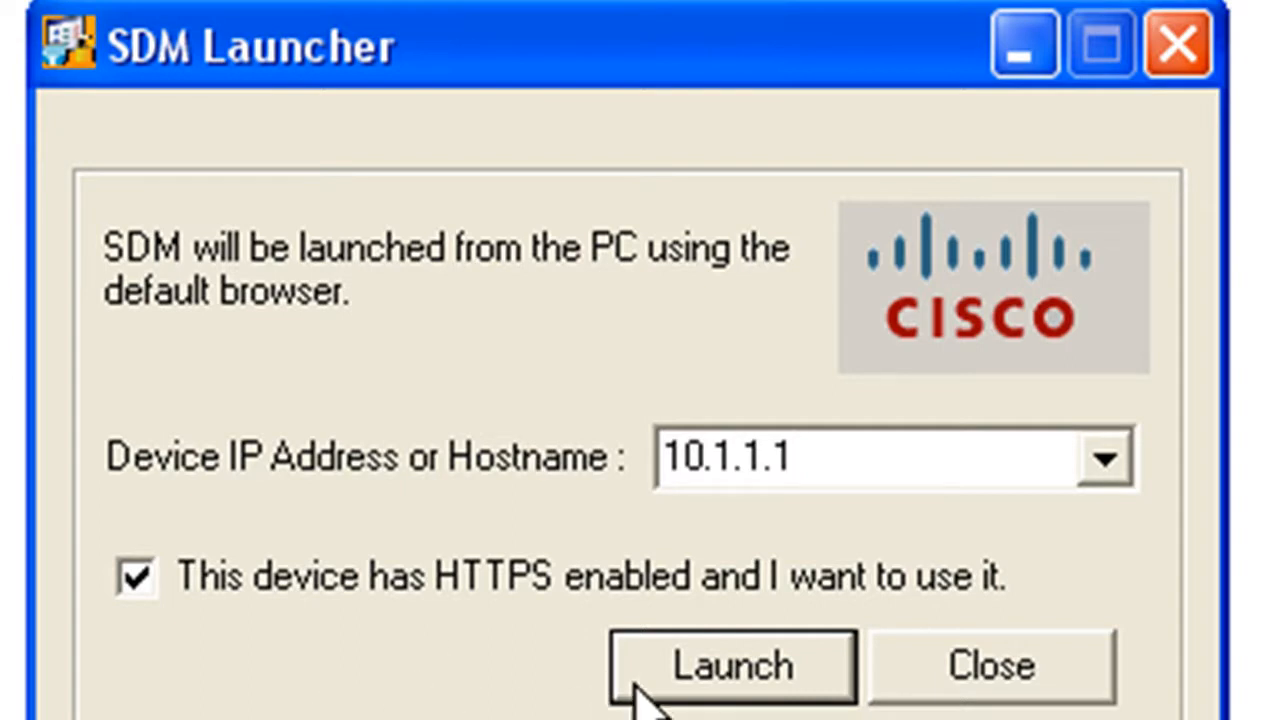
# Launch SDM for 10.1.1.1, accept the self-signed certificate and hostname mismatch, and submit the login credentials
pyautogui.click(690, 668)
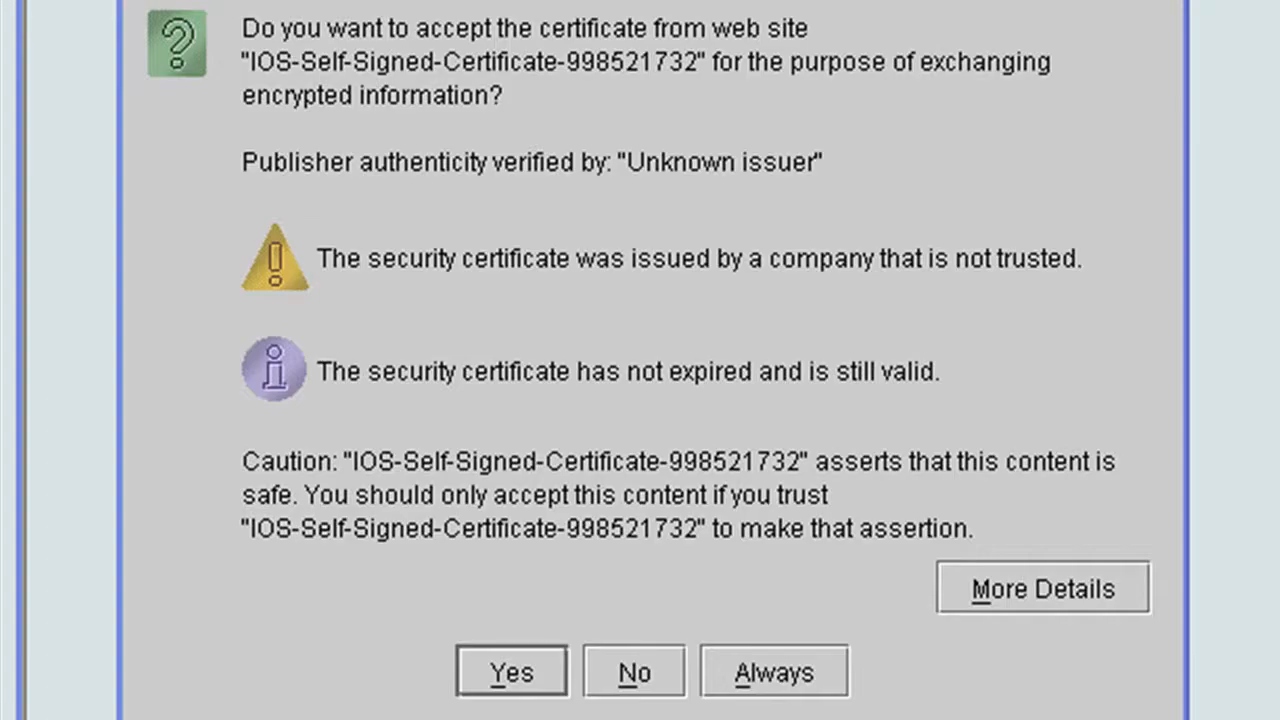
pyautogui.click(511, 672)
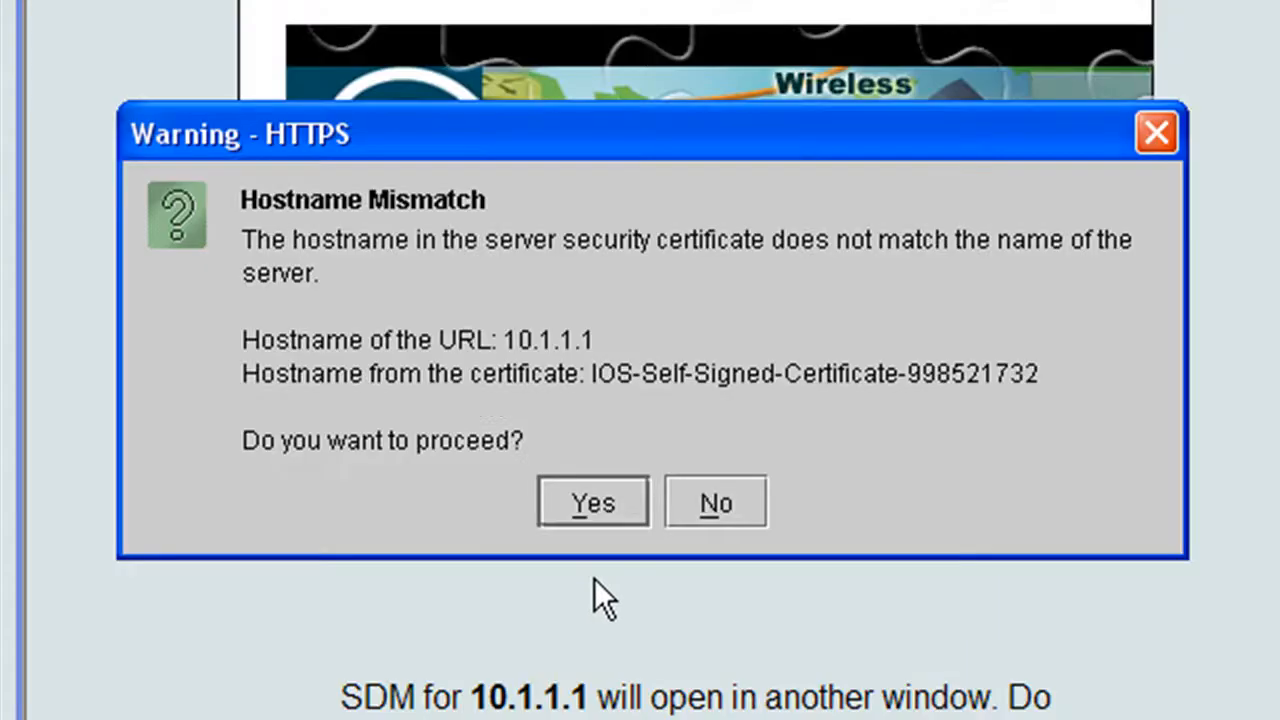
pyautogui.click(598, 502)
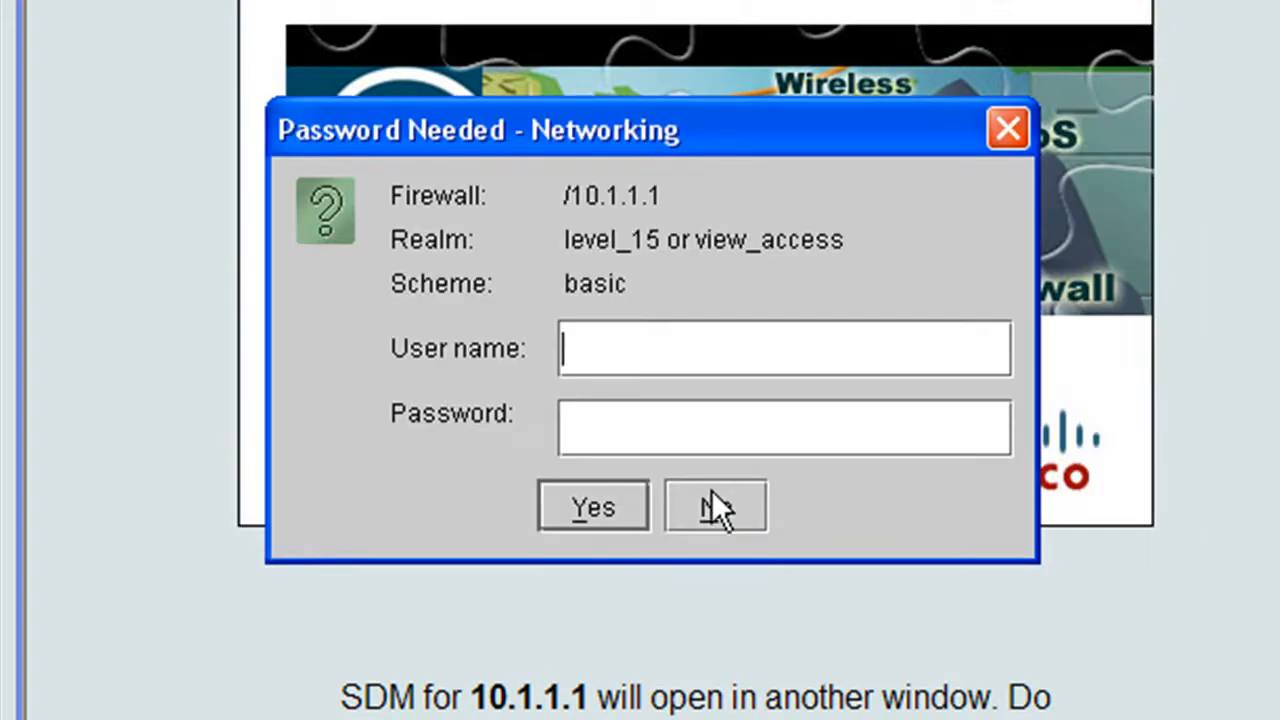
pyautogui.write('packetlab')
pyautogui.press('Tab')
pyautogui.write('*********')
pyautogui.click(630, 512)
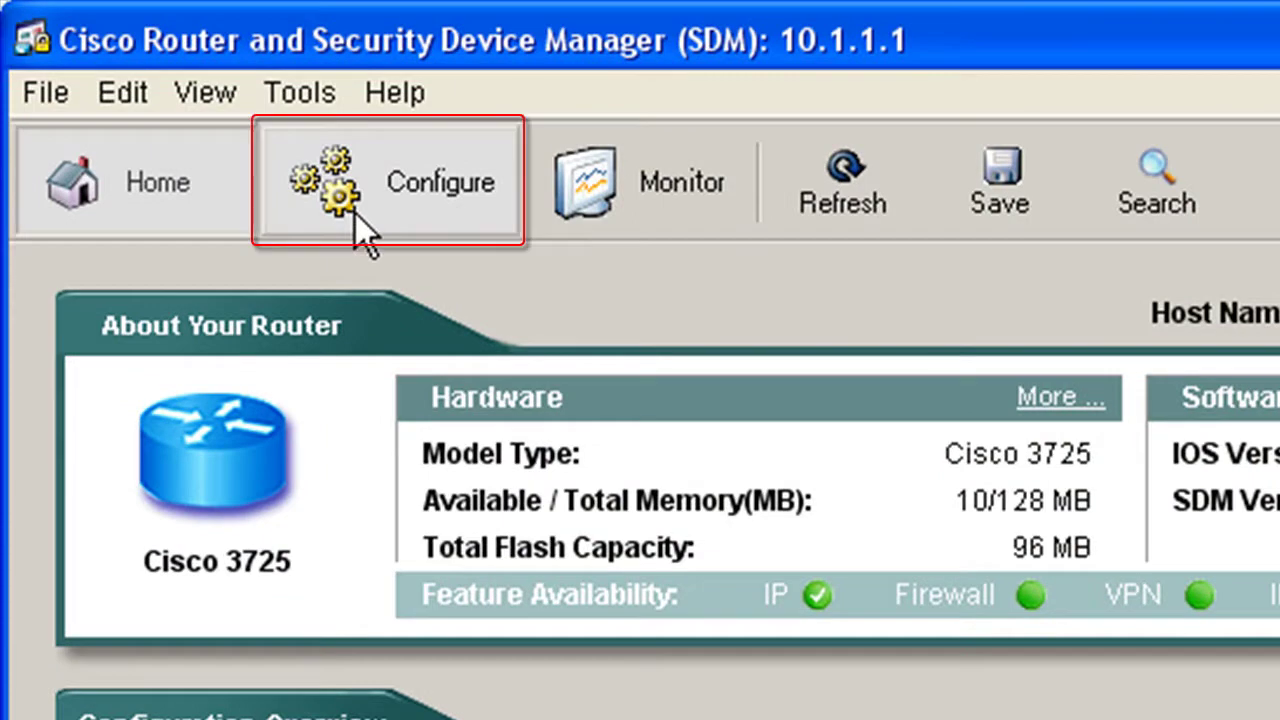
# Switch SDM to the Configure view to reach the Security Audit task
pyautogui.click(283, 142)
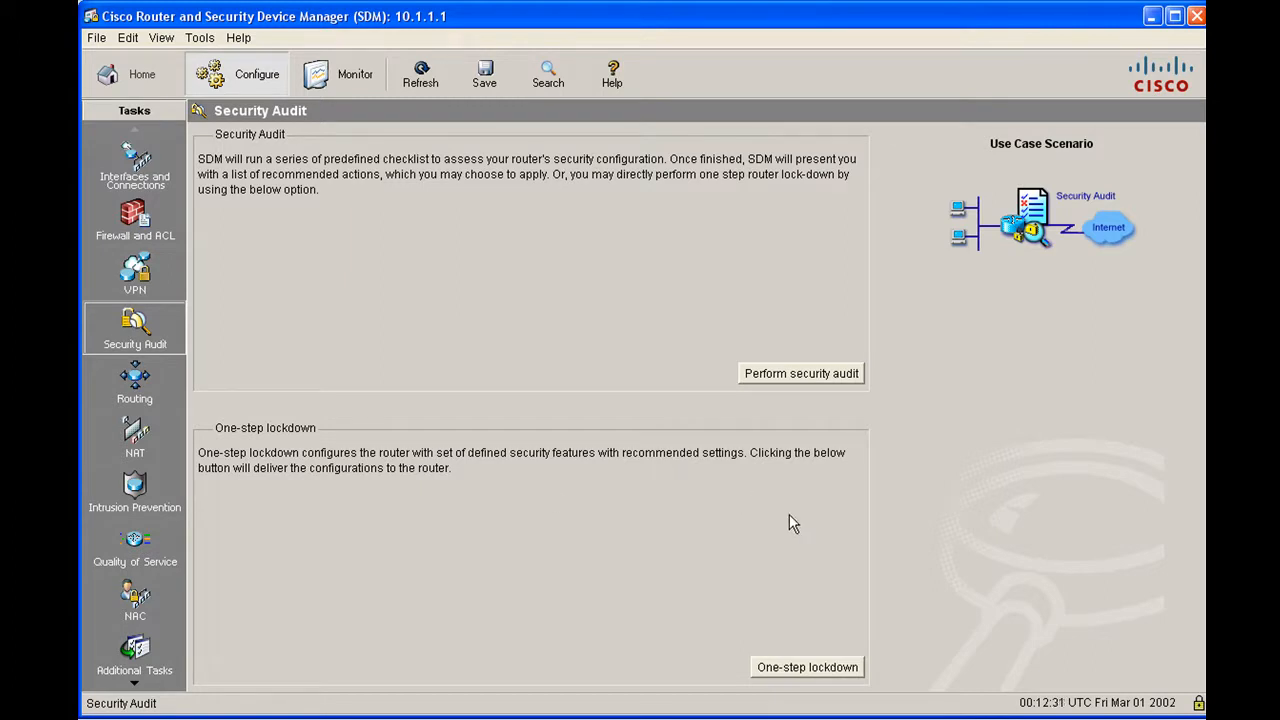
pyautogui.click(812, 667)
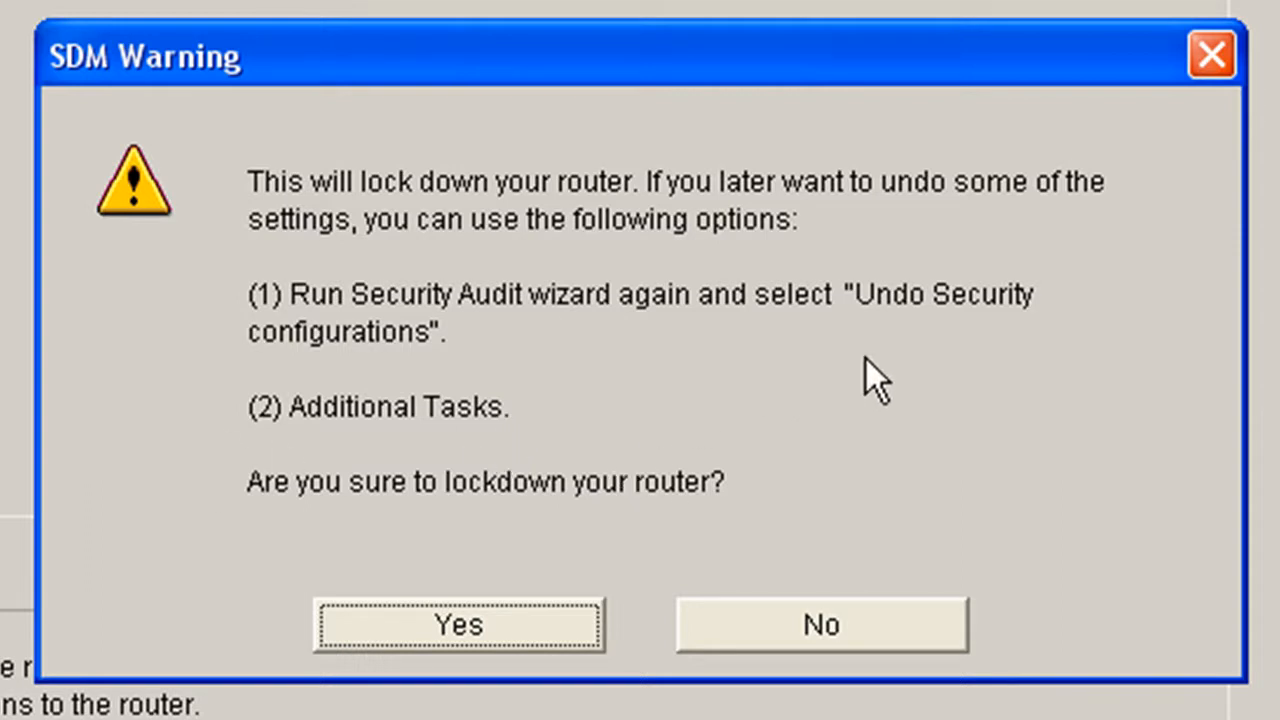
pyautogui.click(739, 619)
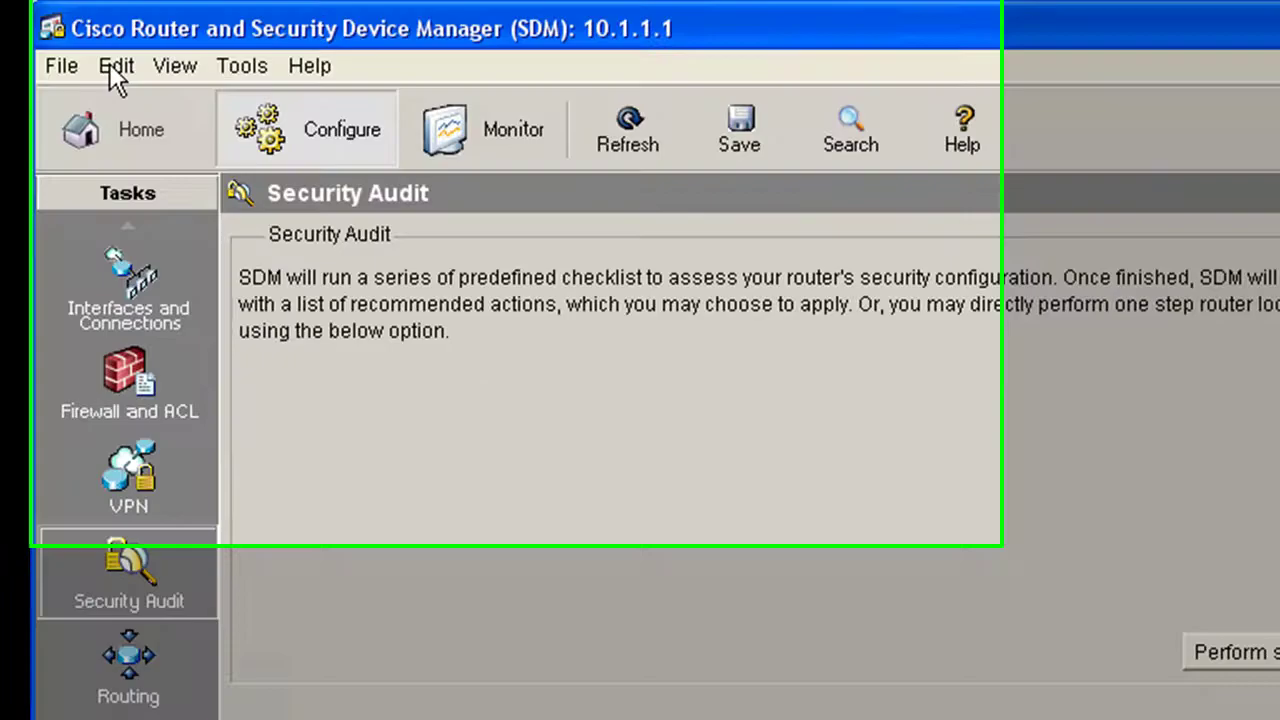
# In Edit > Preferences enable 'Preview commands before delivering to router' and confirm with OK
pyautogui.click(116, 65)
pyautogui.click(189, 137)
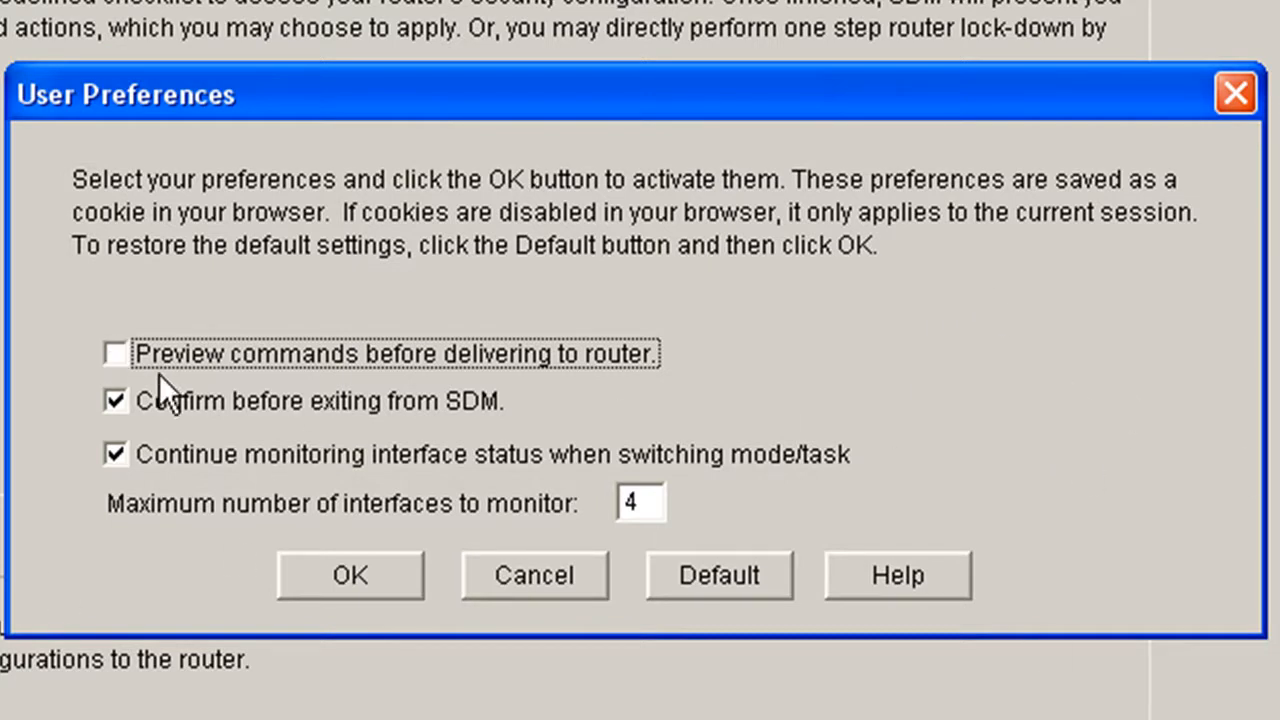
pyautogui.click(116, 354)
pyautogui.click(397, 574)
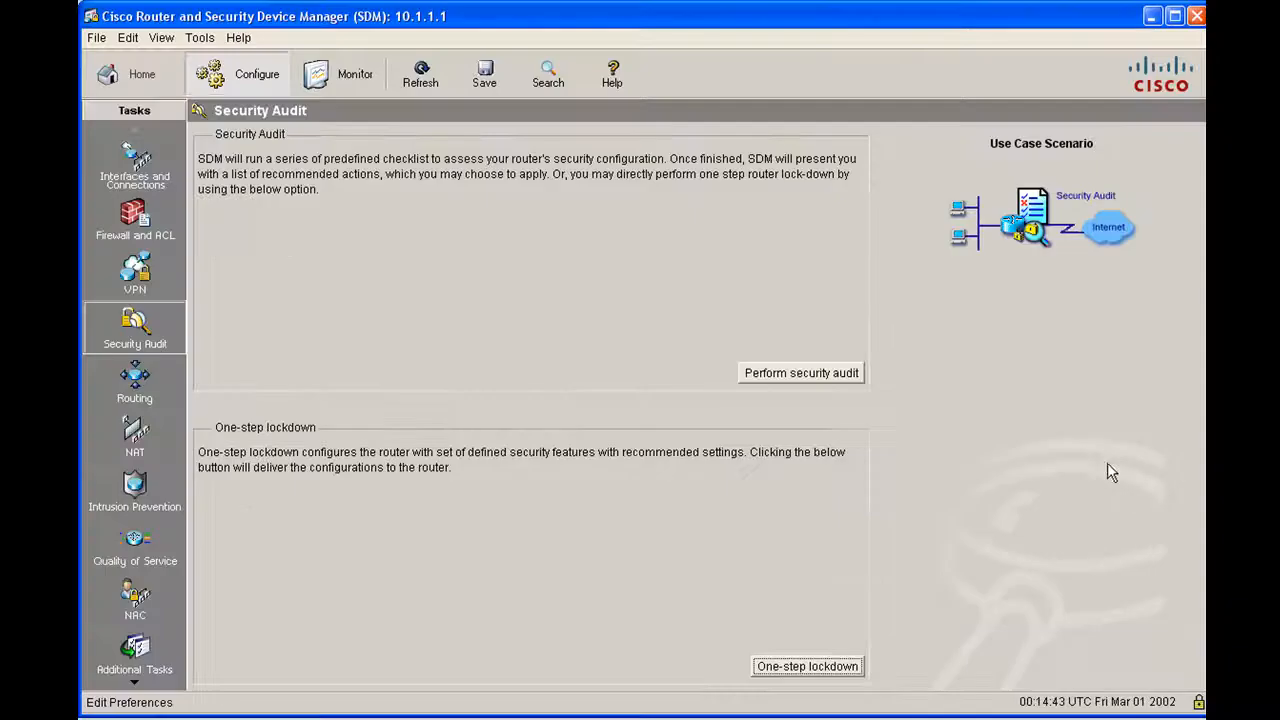
# Start One-step lockdown, confirm the warning, review the recommended settings list and deliver it
pyautogui.click(807, 666)
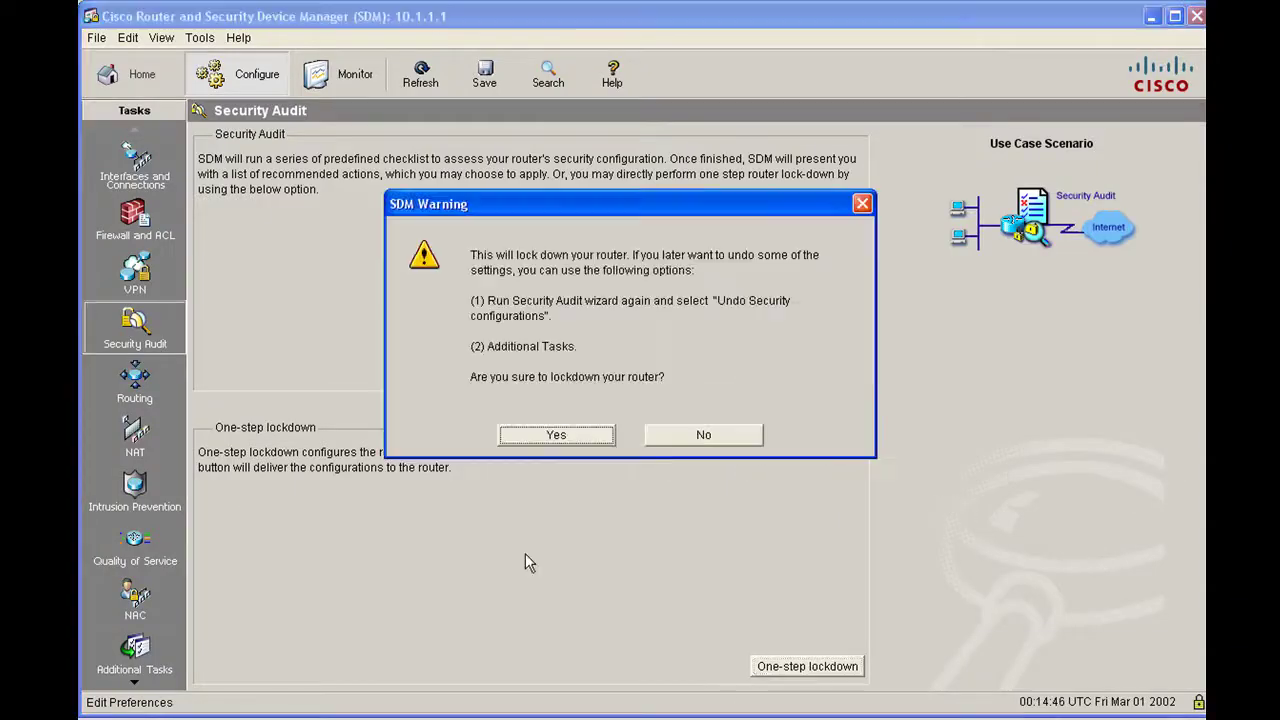
pyautogui.click(556, 435)
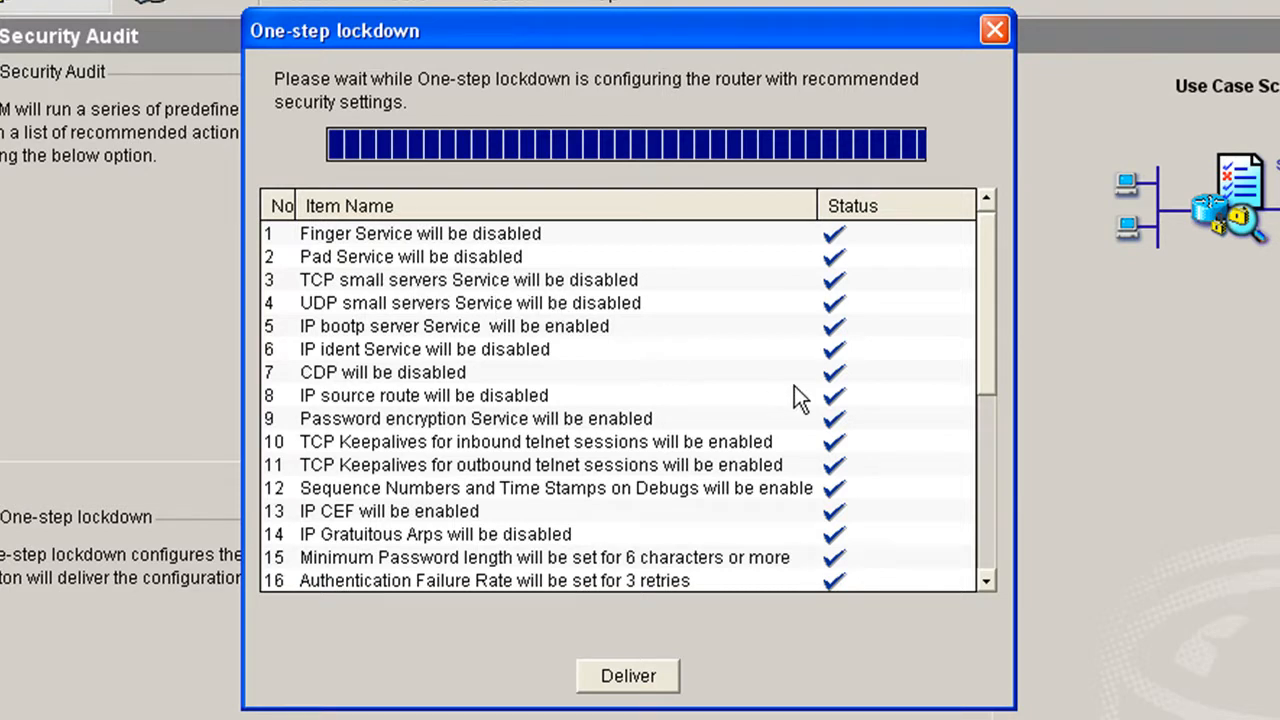
pyautogui.moveTo(988, 284); pyautogui.dragTo(979, 492)
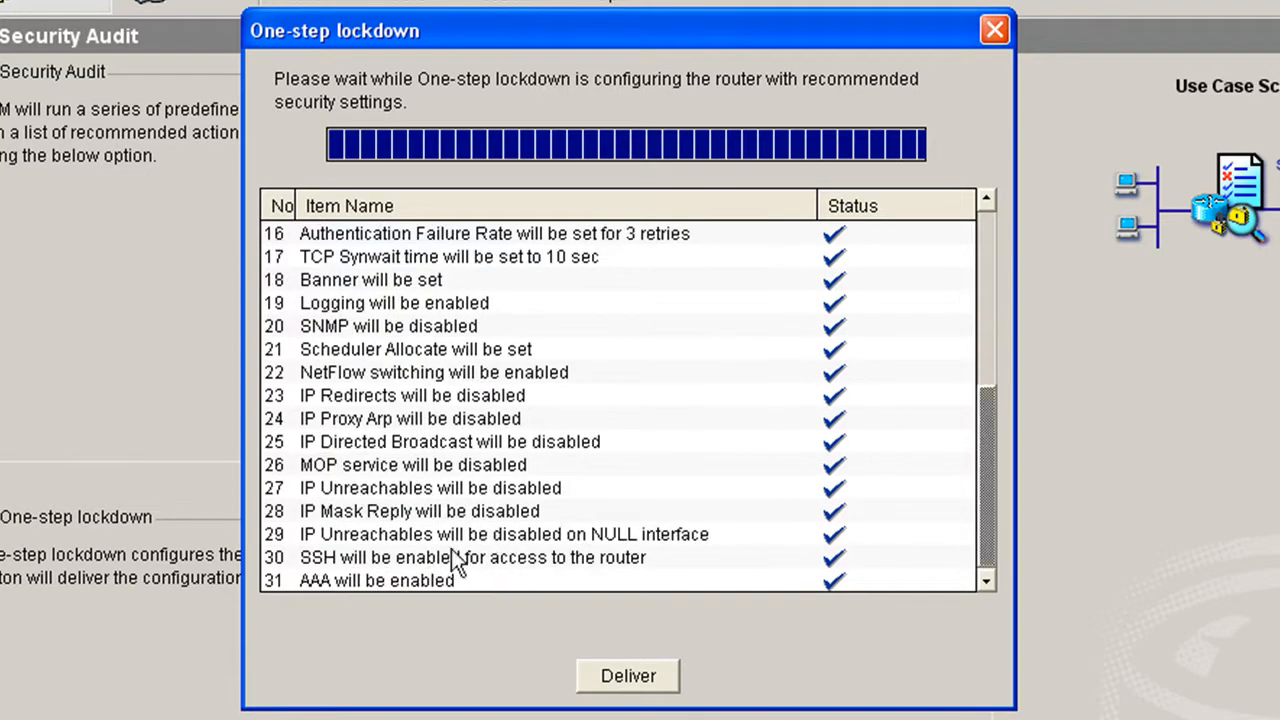
pyautogui.click(985, 540)
pyautogui.moveTo(982, 533); pyautogui.dragTo(992, 294)
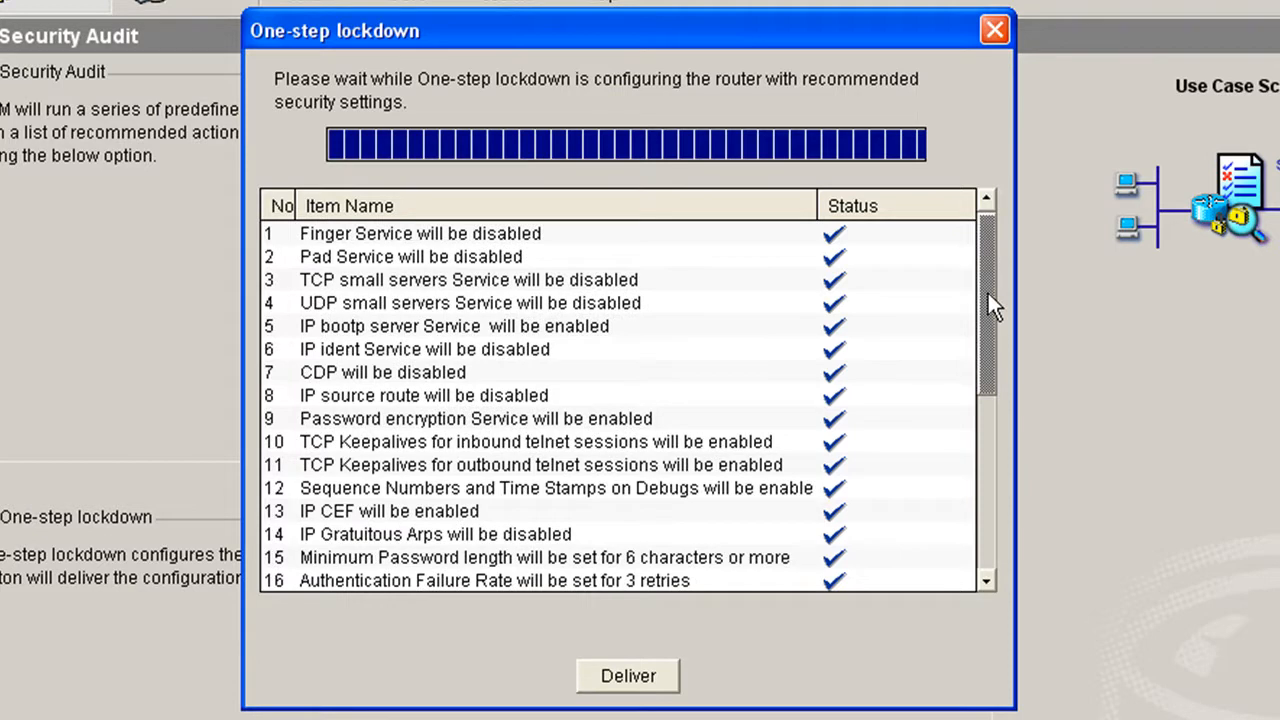
pyautogui.moveTo(988, 293); pyautogui.dragTo(988, 351)
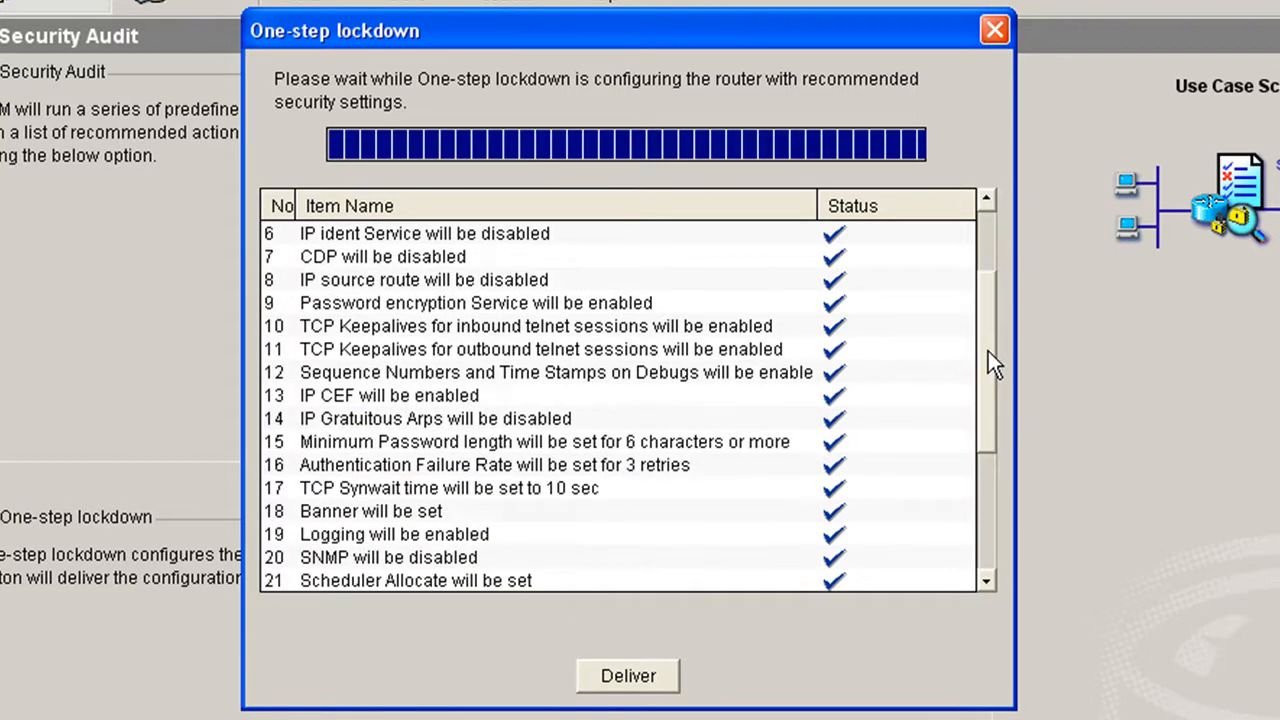
pyautogui.moveTo(988, 351); pyautogui.dragTo(988, 480)
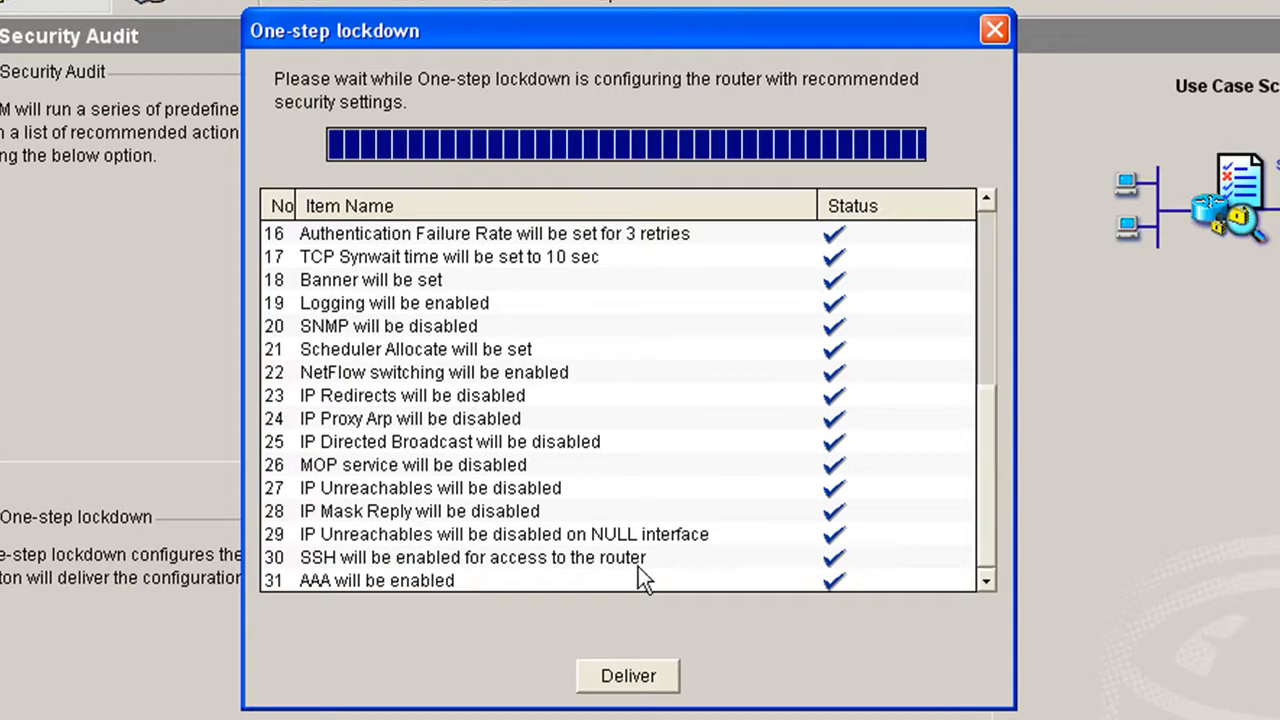
pyautogui.click(628, 676)
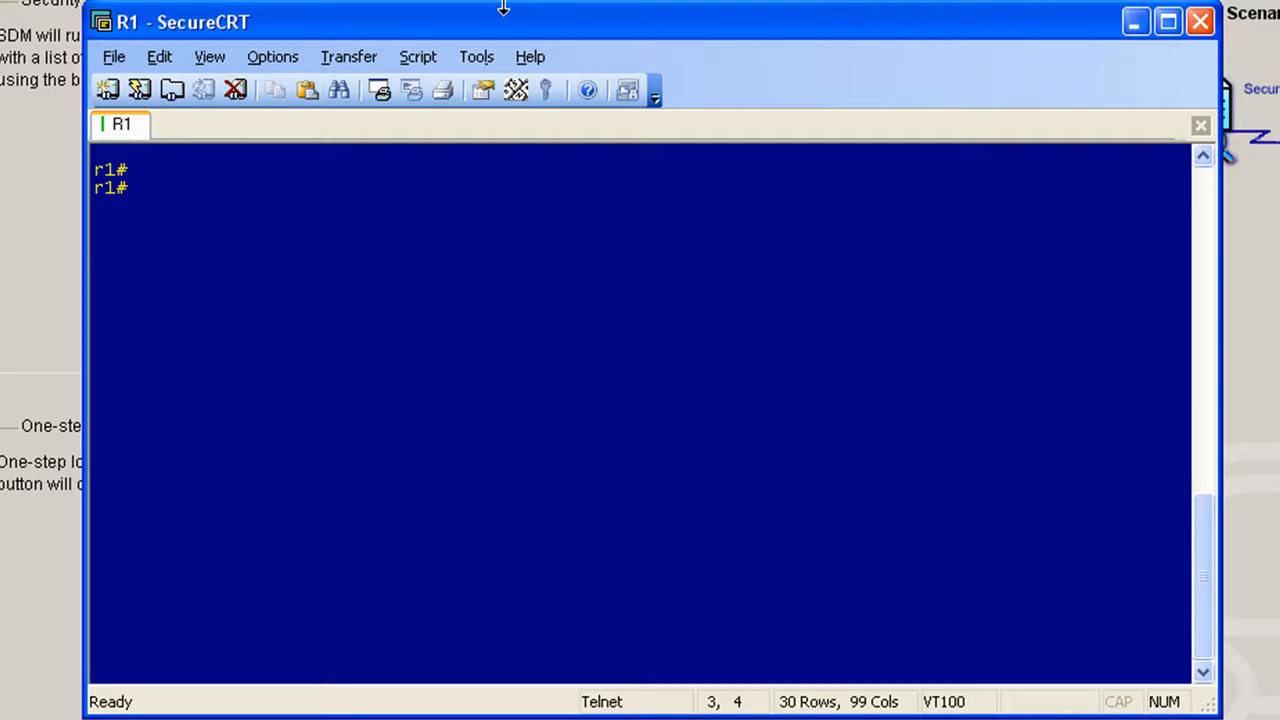
pyautogui.write('sh ')
pyautogui.write('run')
# List R1's running configuration, marking the service timestamps lines and certificate chain while paging through
pyautogui.press('Return')
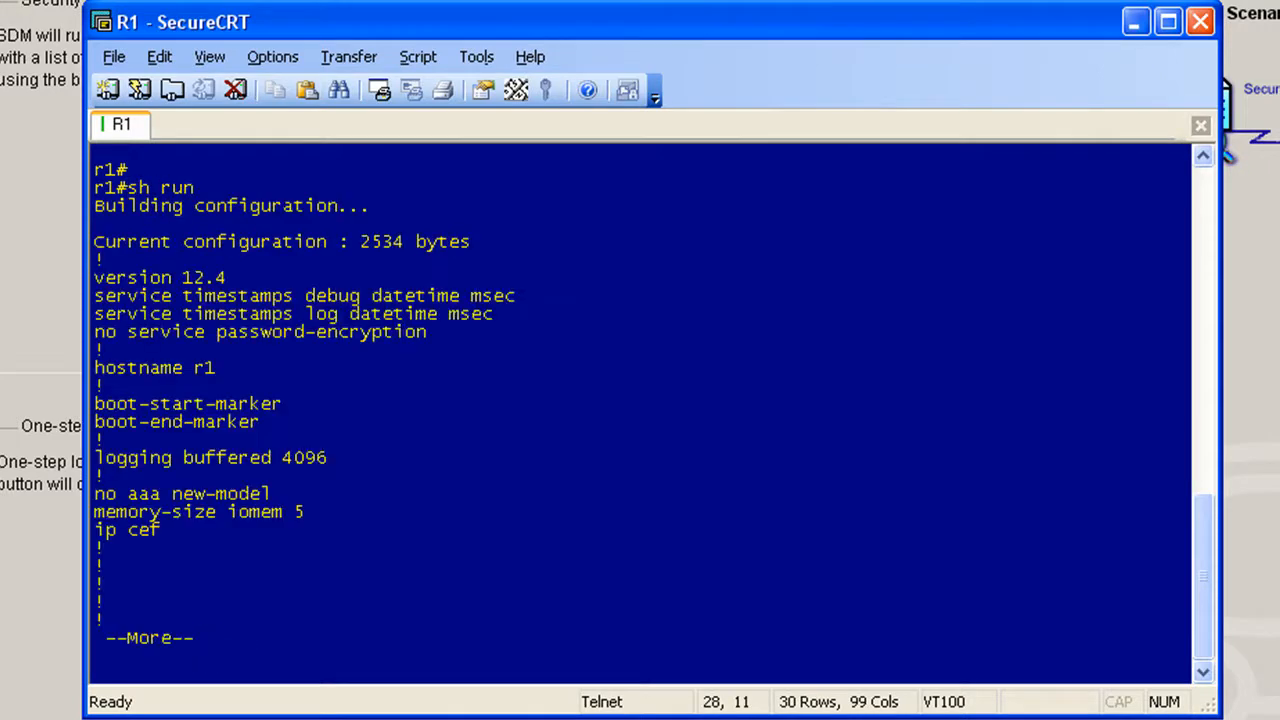
pyautogui.moveTo(184, 296); pyautogui.dragTo(516, 313)
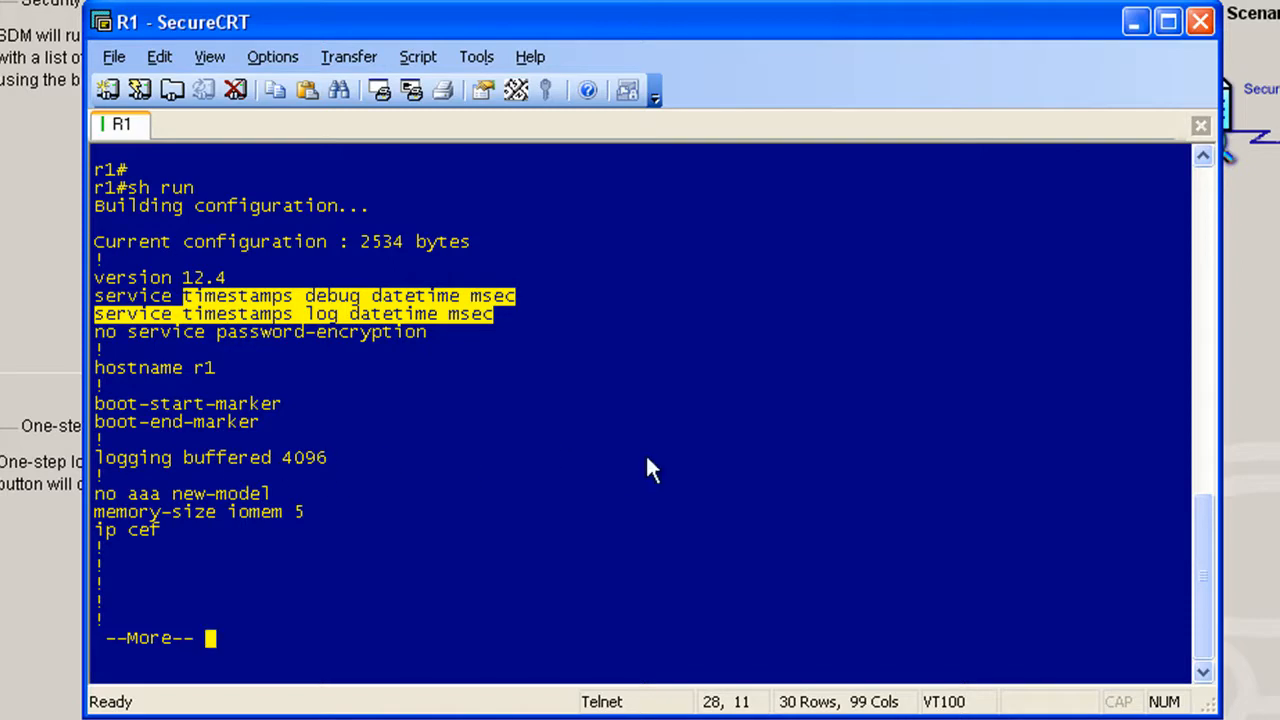
pyautogui.press('space')
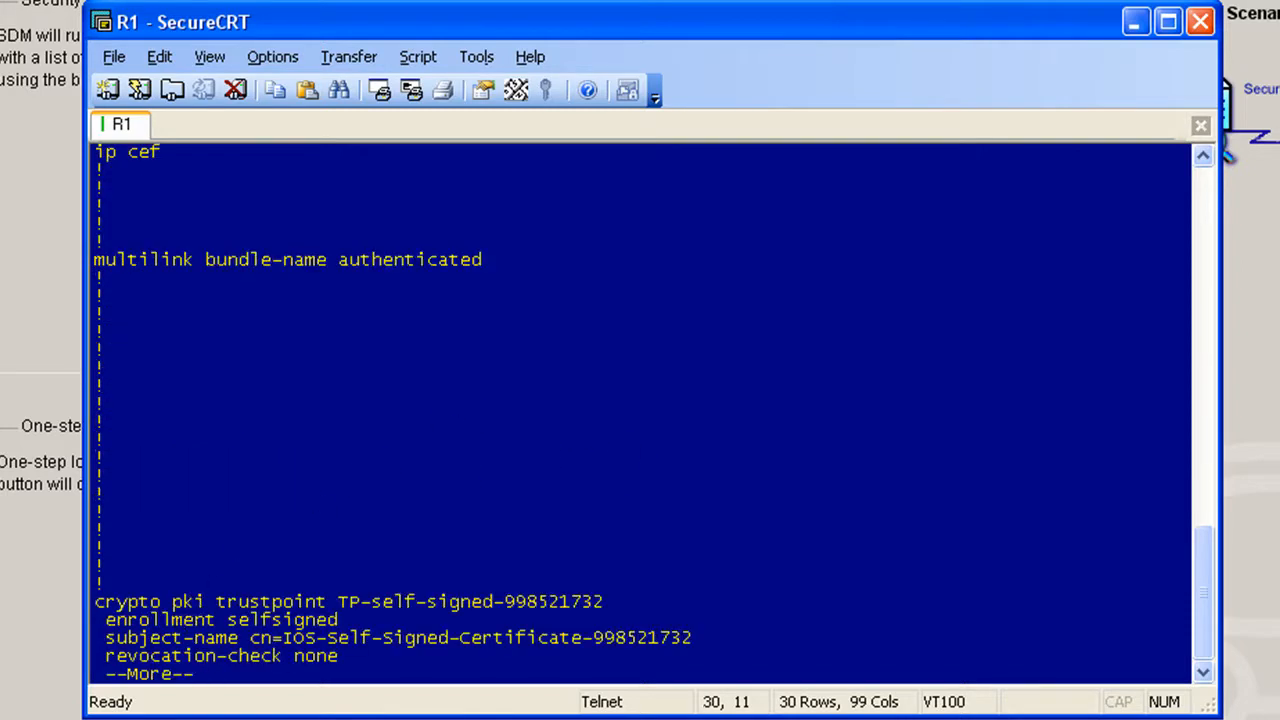
pyautogui.press('space')
pyautogui.moveTo(115, 313)
pyautogui.mouseDown()
pyautogui.moveTo(930, 630)
pyautogui.moveTo(930, 662)
pyautogui.mouseUp()
pyautogui.press('space')
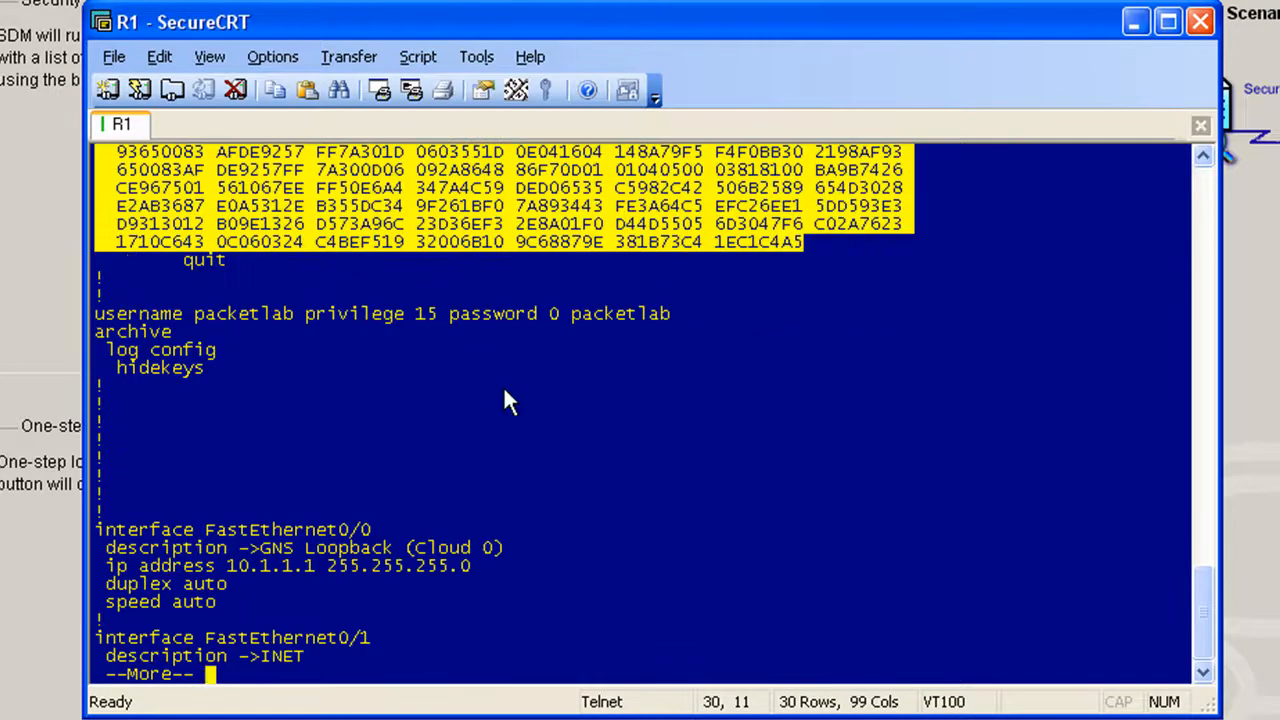
pyautogui.press('space')
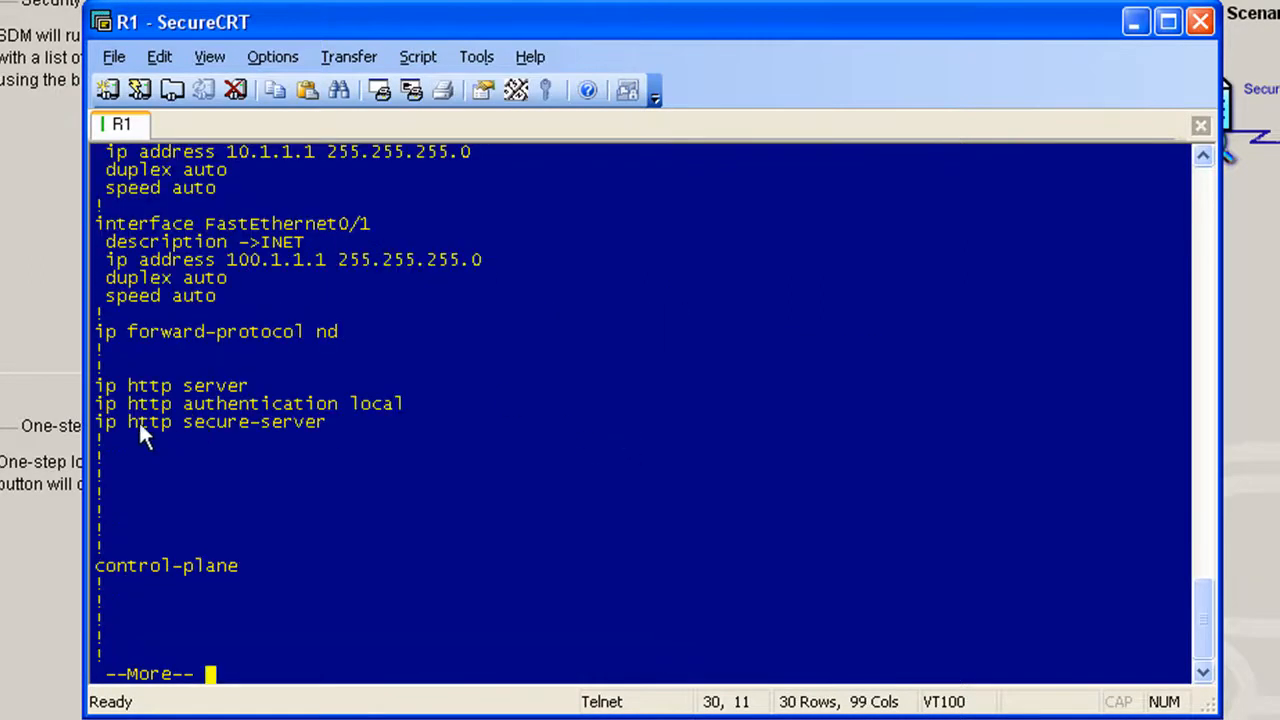
# Highlight the ip http server, authentication local and secure-server lines in the output
pyautogui.moveTo(98, 418); pyautogui.dragTo(332, 417)
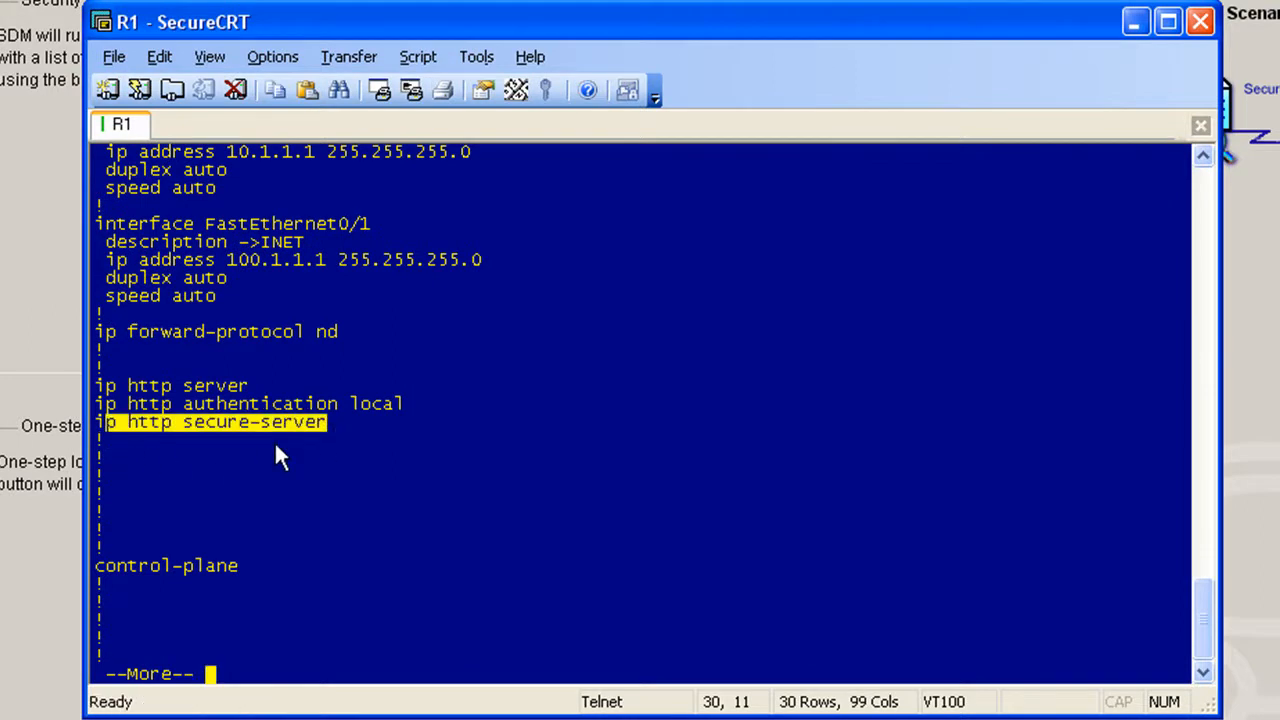
pyautogui.click(97, 419)
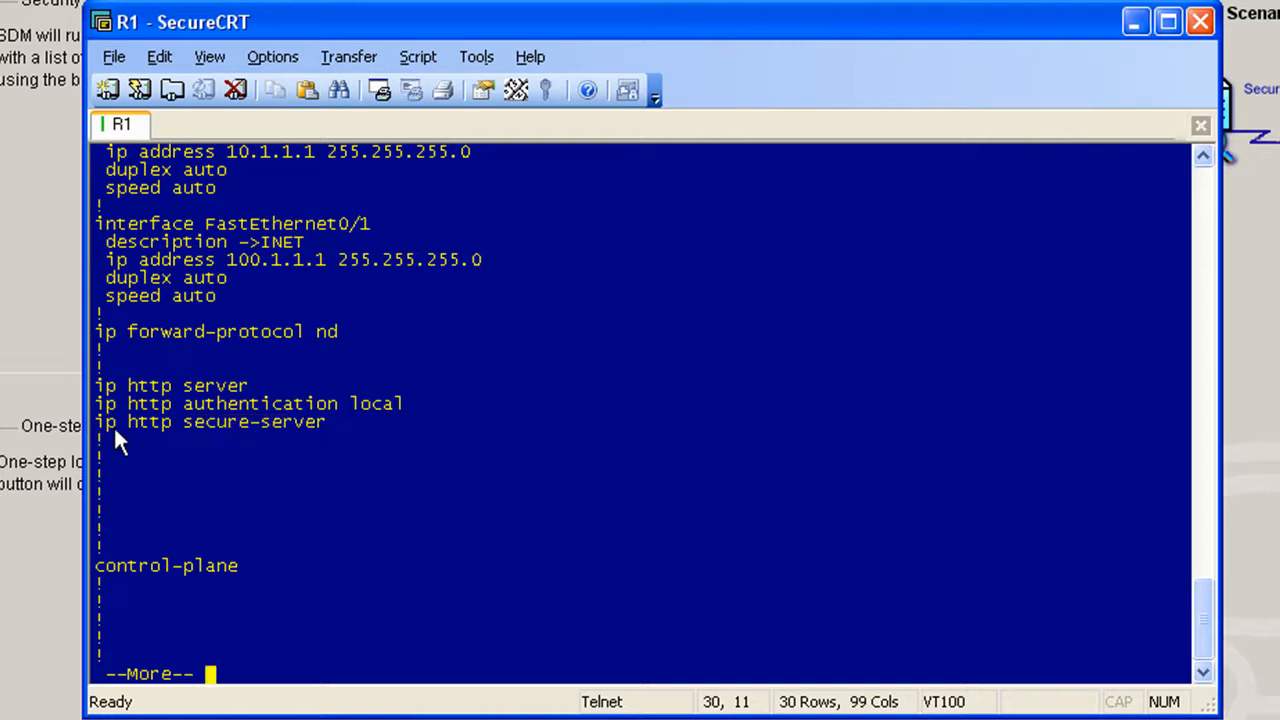
pyautogui.moveTo(96, 385); pyautogui.dragTo(330, 421)
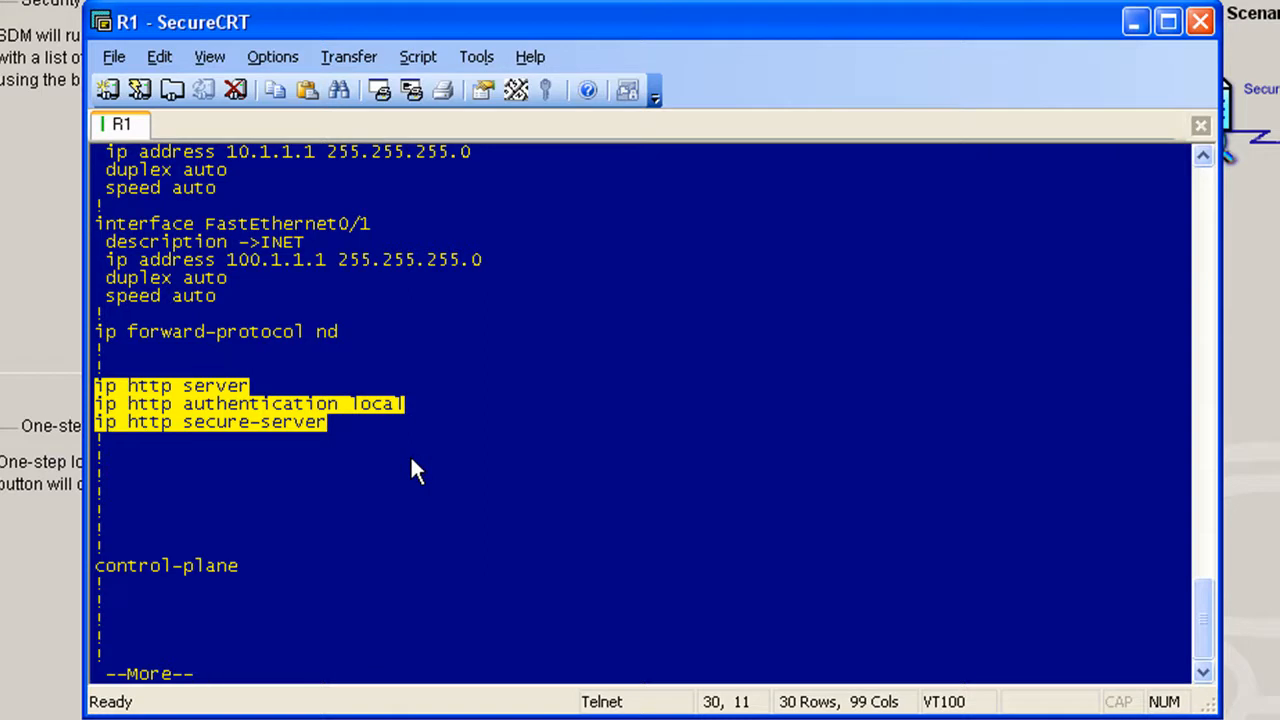
pyautogui.click(103, 404)
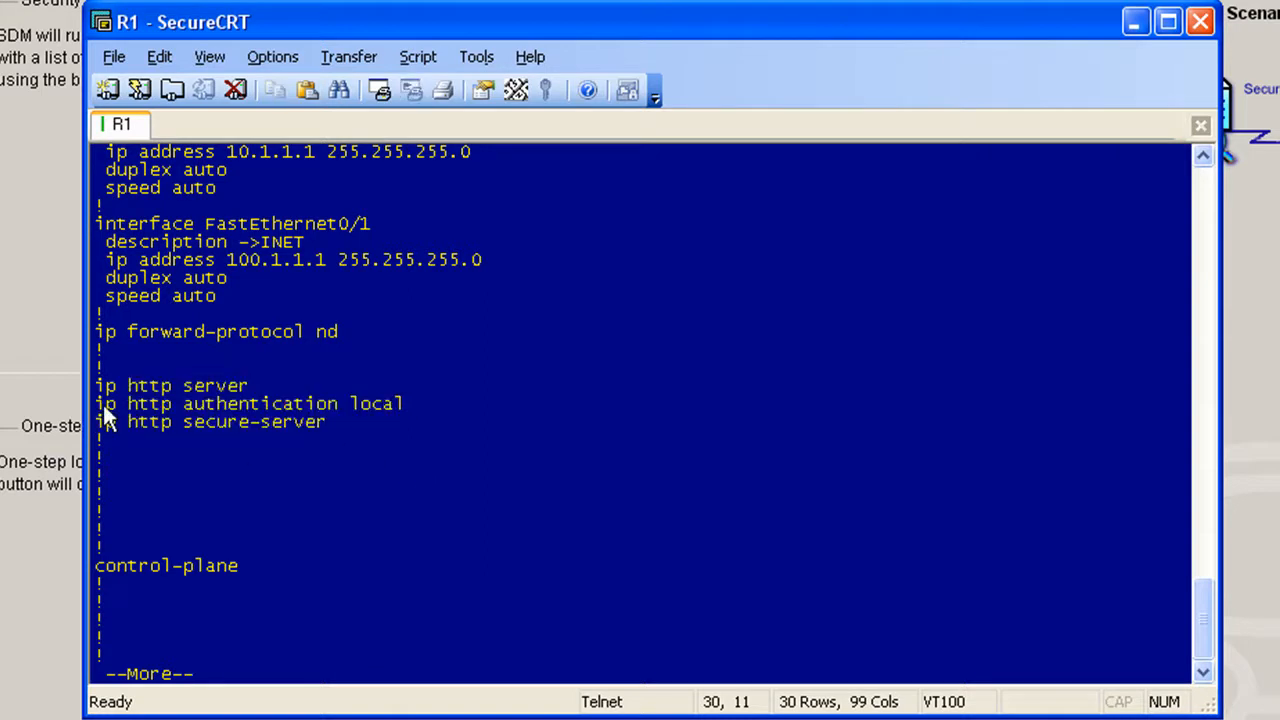
pyautogui.moveTo(103, 404); pyautogui.dragTo(405, 406)
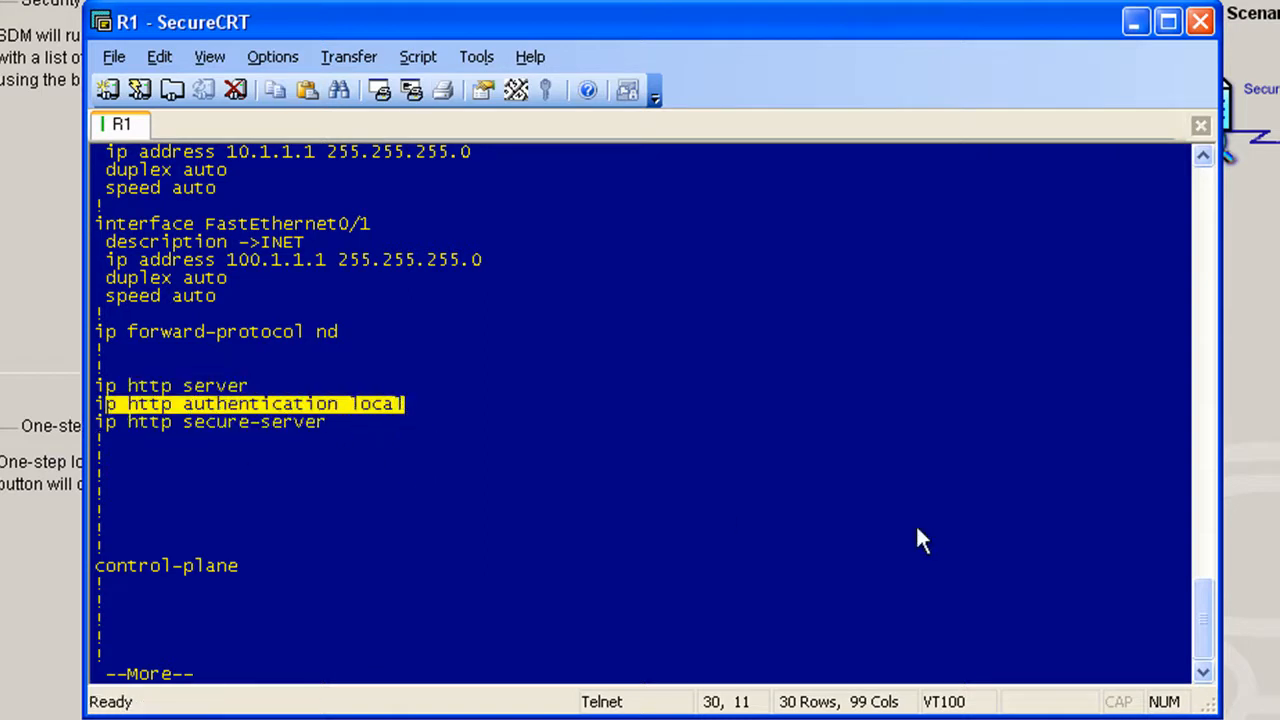
pyautogui.moveTo(1205, 622); pyautogui.dragTo(1198, 370)
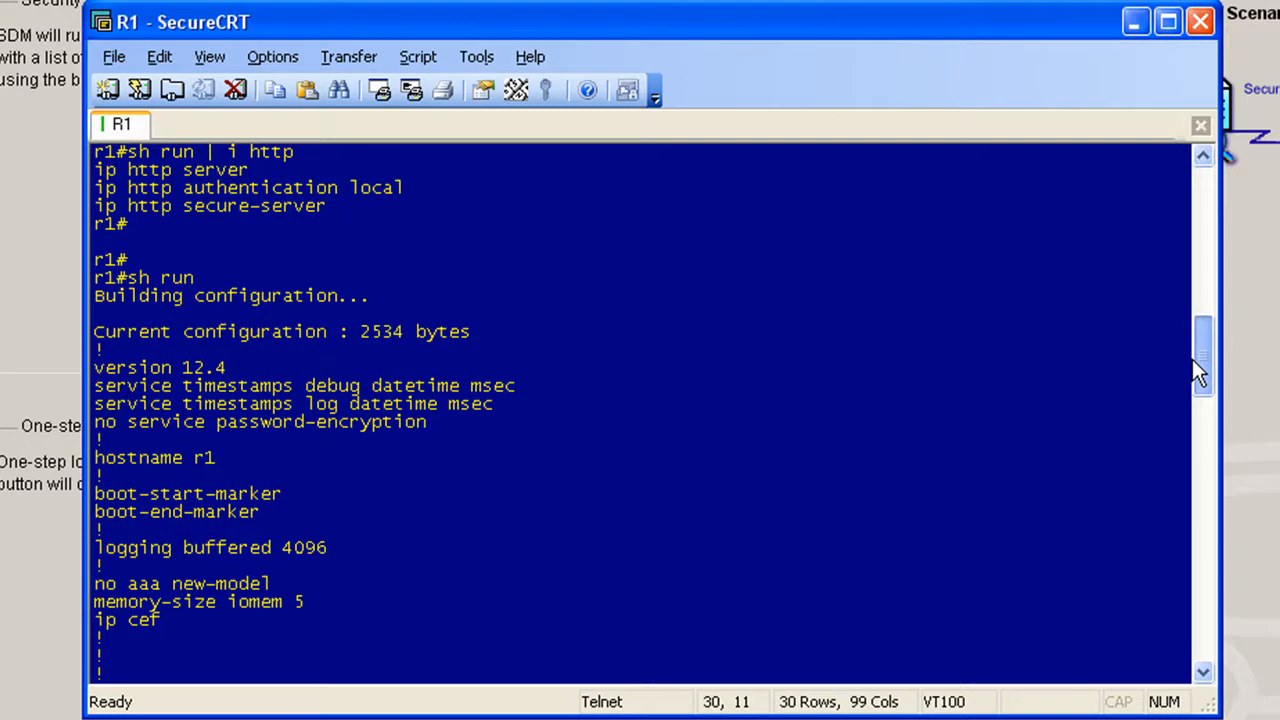
pyautogui.moveTo(1192, 359)
pyautogui.mouseDown()
pyautogui.moveTo(1192, 630)
pyautogui.moveTo(1203, 370)
pyautogui.mouseUp()
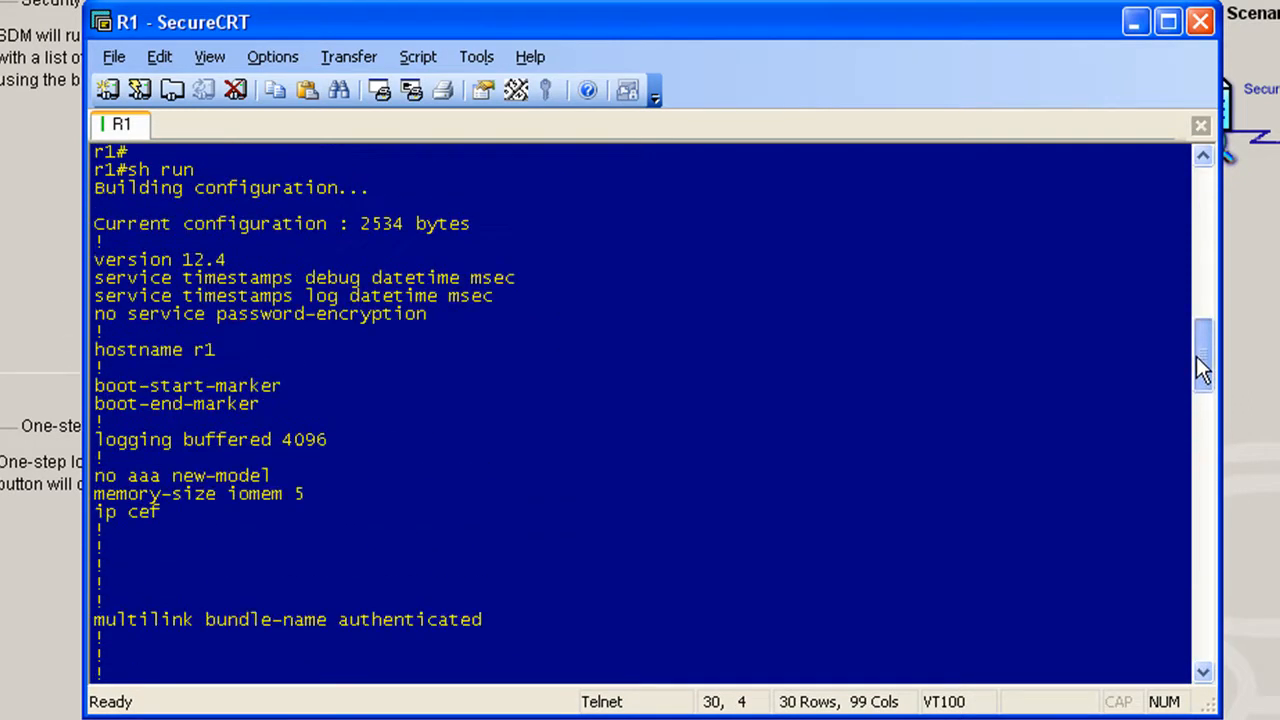
pyautogui.scroll(-5, 763, 460)
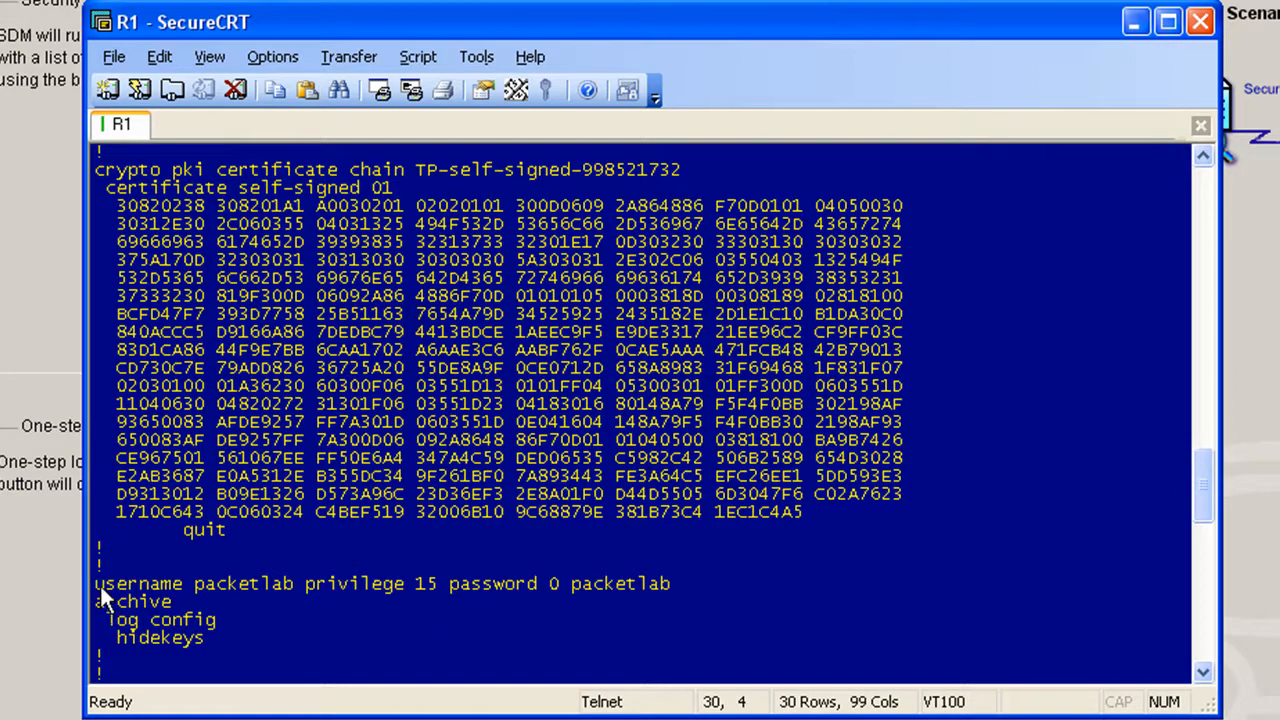
pyautogui.moveTo(96, 584); pyautogui.dragTo(670, 584)
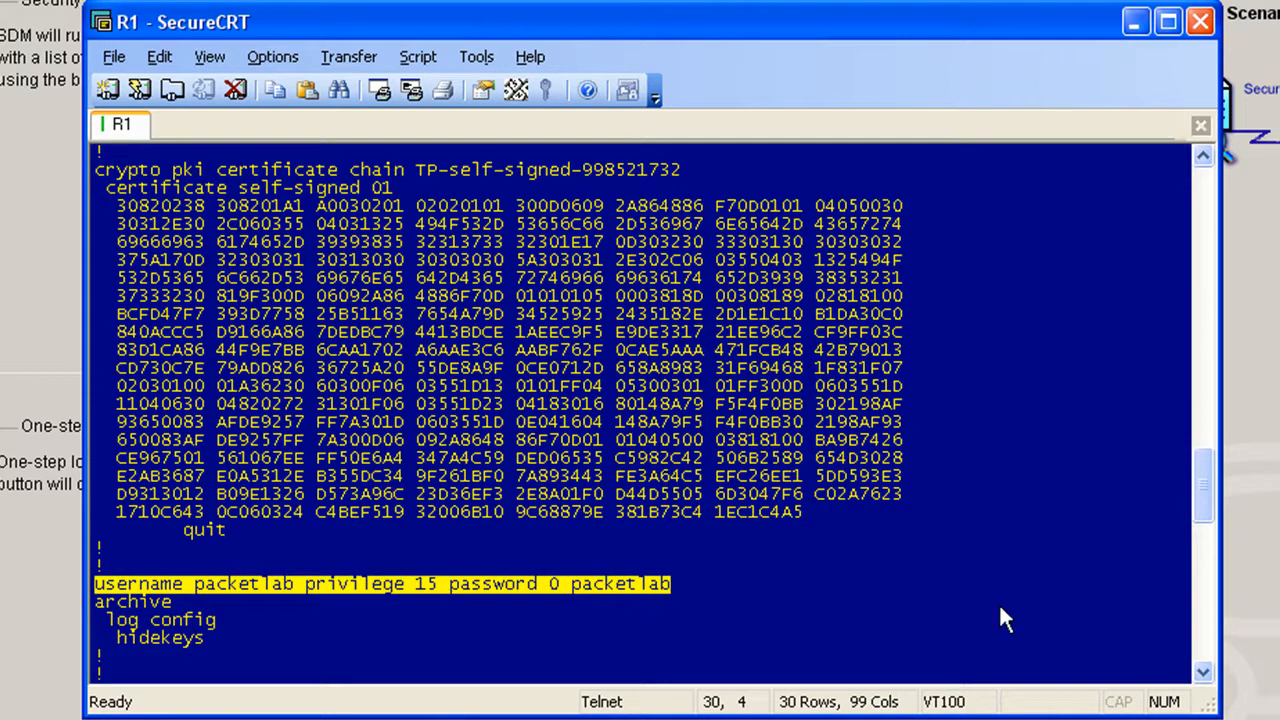
pyautogui.moveTo(1203, 490); pyautogui.dragTo(1203, 650)
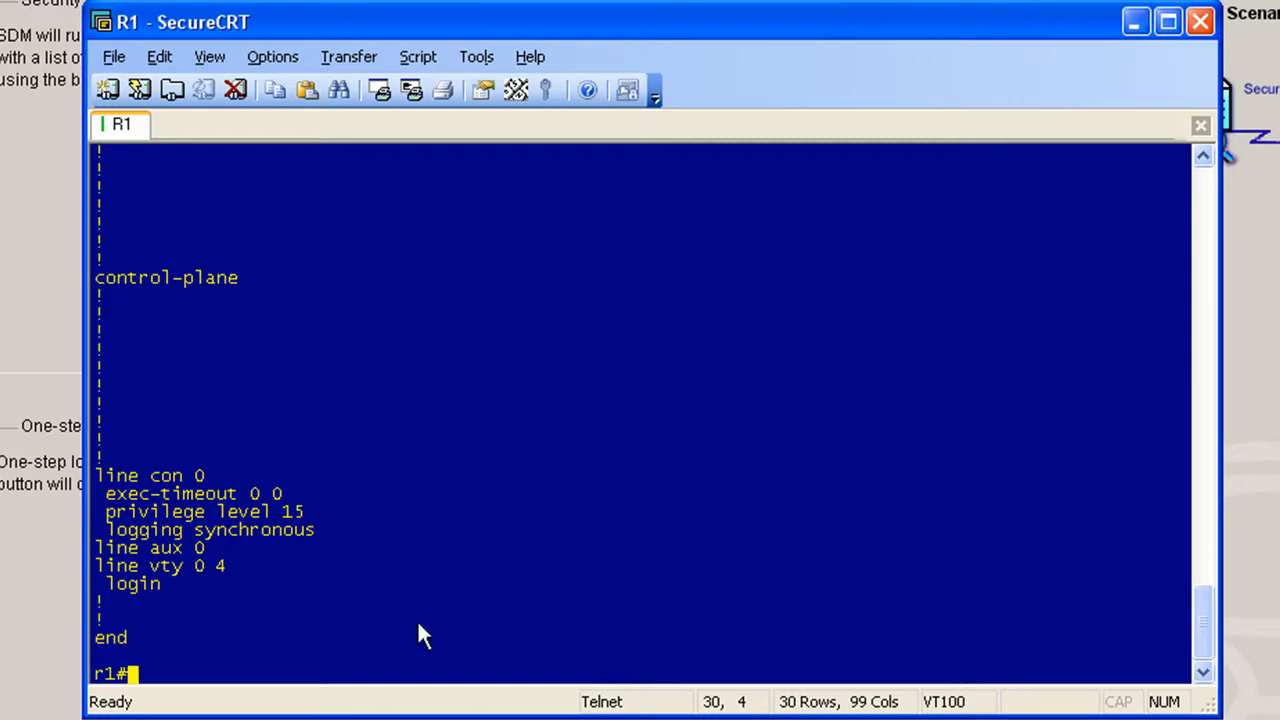
pyautogui.moveTo(106, 493); pyautogui.dragTo(316, 531)
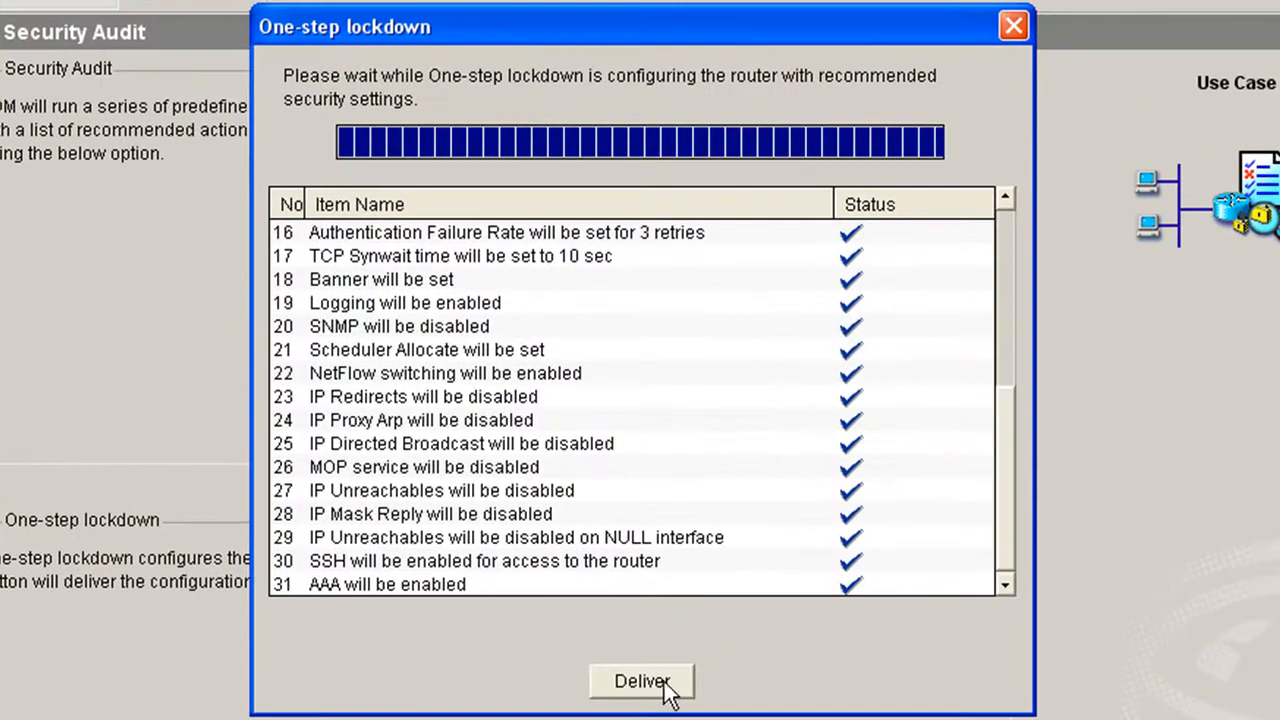
# Bring up the delivery preview and highlight the aaa new-model, authentication and authorization commands
pyautogui.click(660, 681)
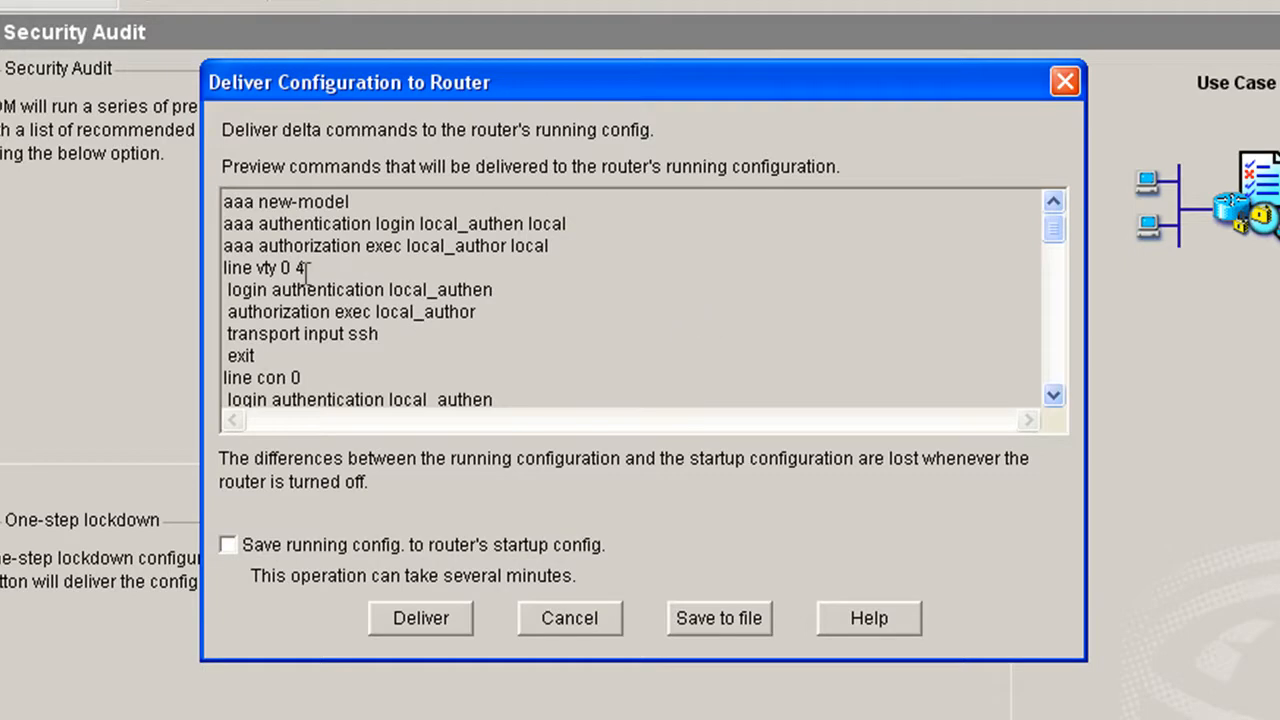
pyautogui.moveTo(224, 202); pyautogui.dragTo(550, 246)
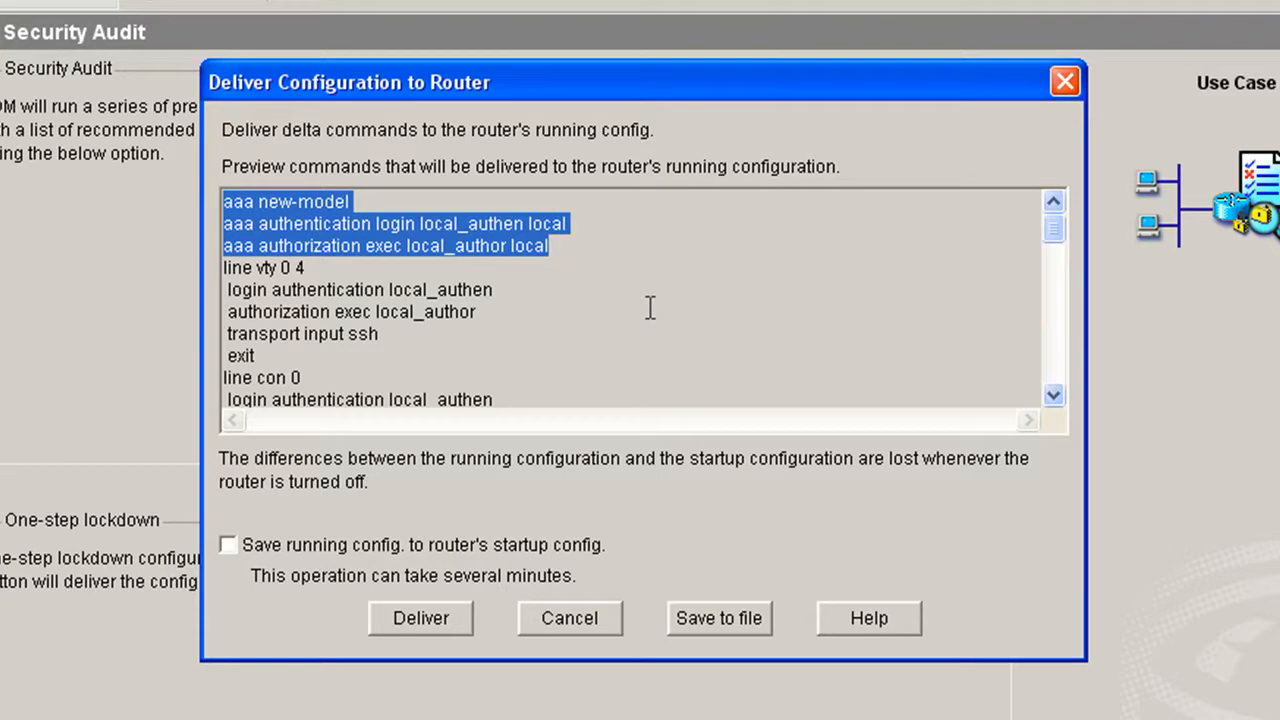
pyautogui.click(228, 206)
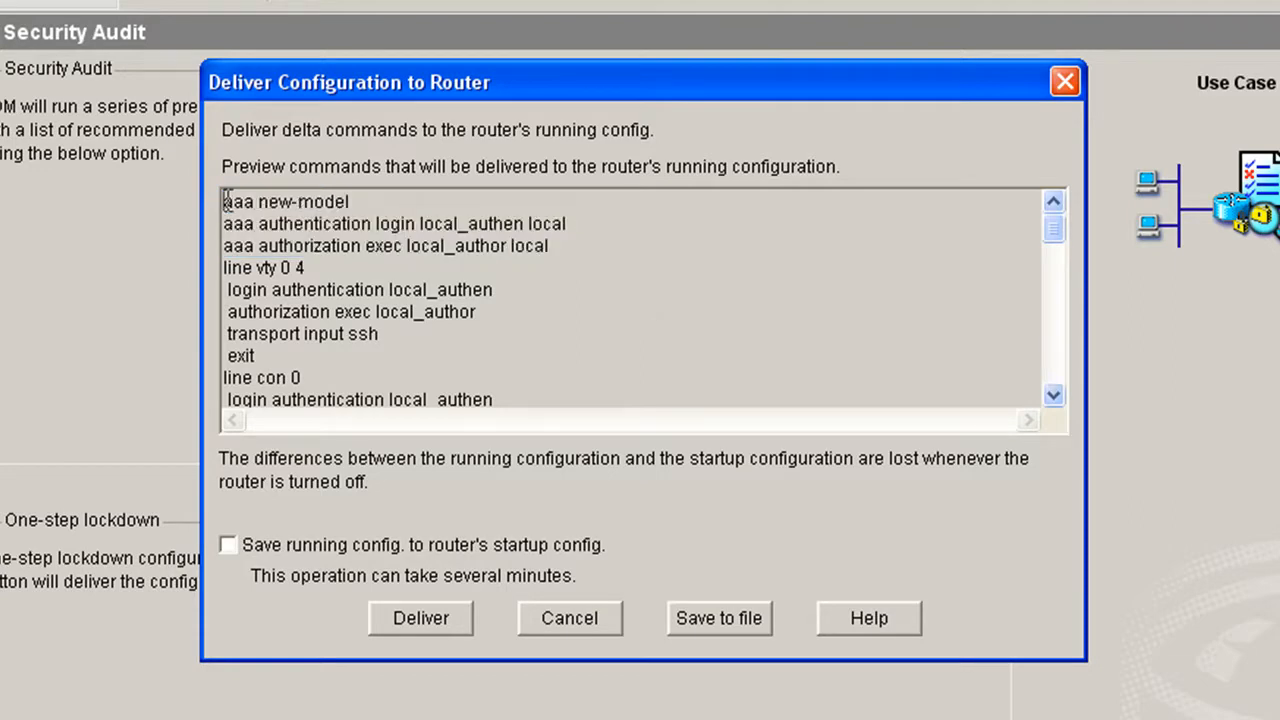
pyautogui.moveTo(226, 202); pyautogui.dragTo(560, 246)
pyautogui.click(370, 204)
pyautogui.moveTo(356, 204); pyautogui.dragTo(224, 204)
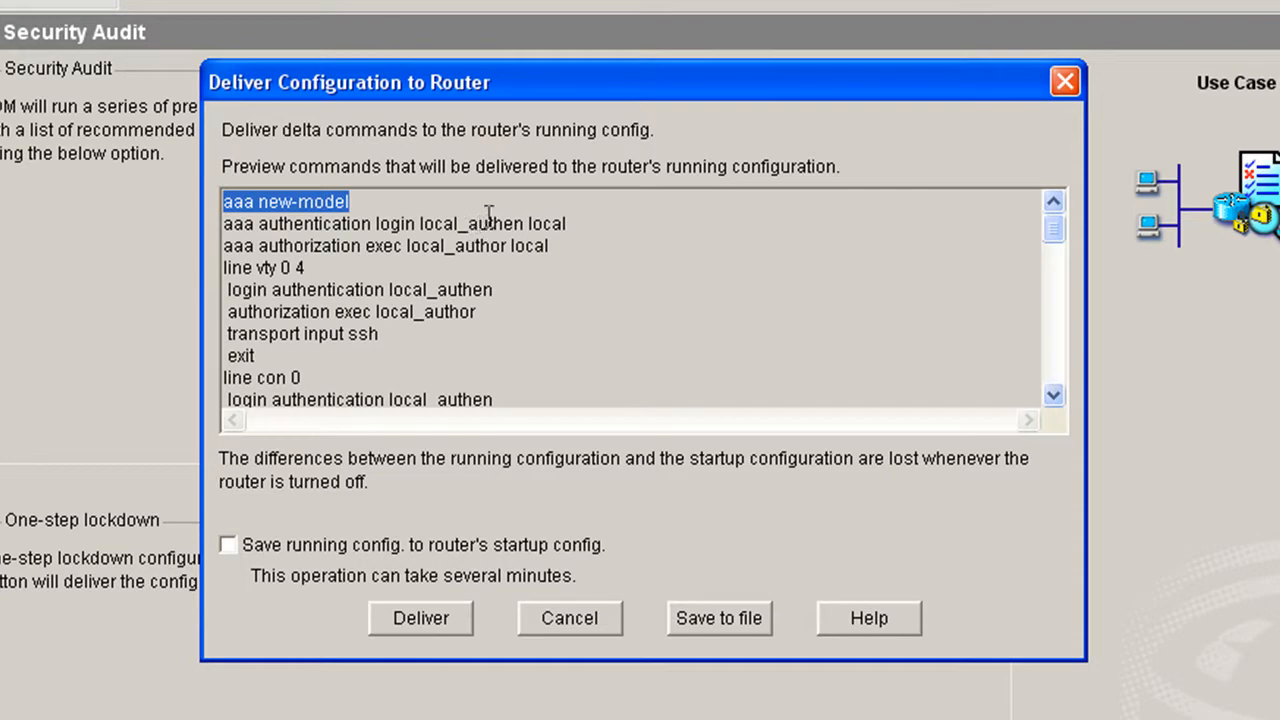
pyautogui.moveTo(250, 248); pyautogui.dragTo(200, 228)
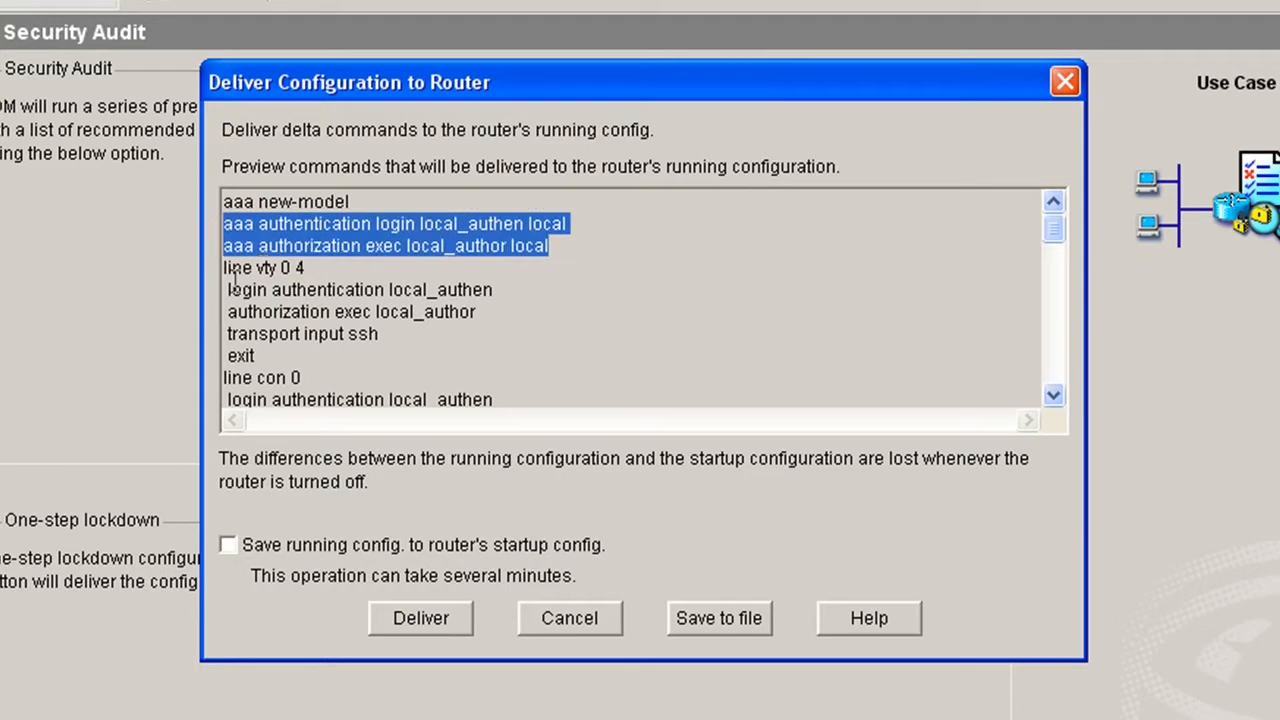
# Highlight the vty SSH-only block and the vty and aux login authentication lines
pyautogui.moveTo(222, 268); pyautogui.dragTo(382, 338)
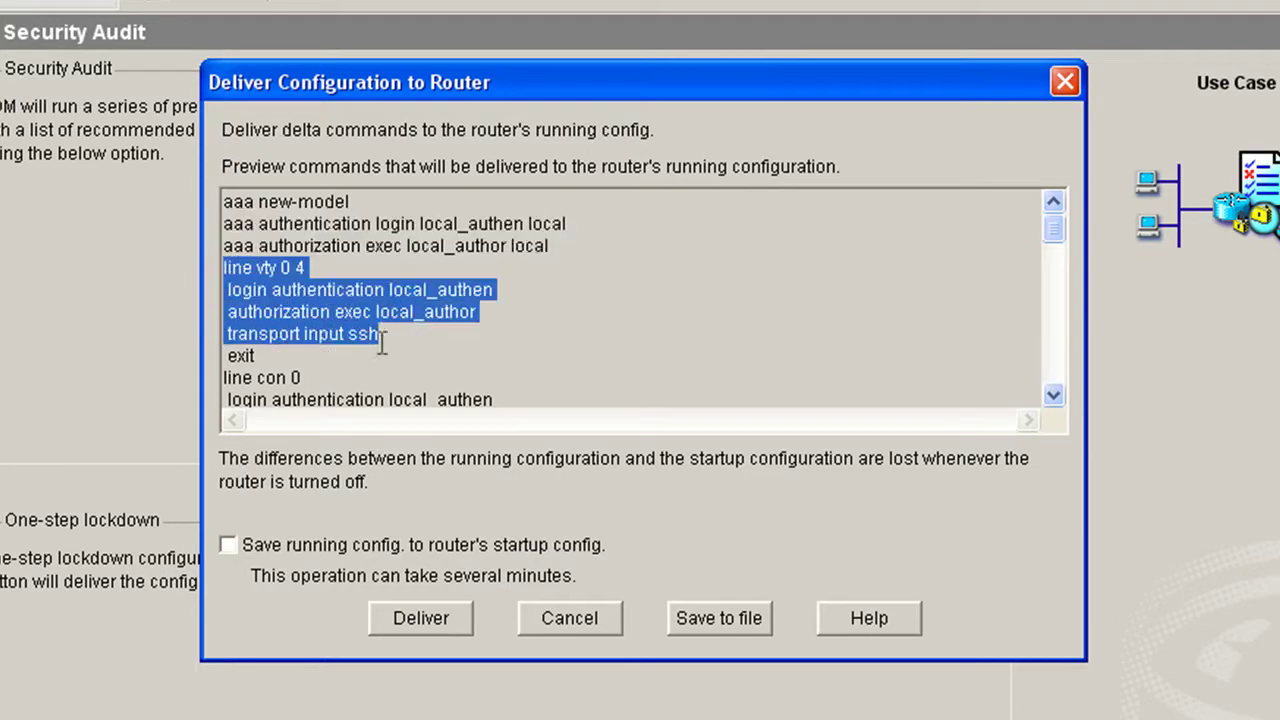
pyautogui.click(292, 300)
pyautogui.moveTo(224, 290); pyautogui.dragTo(502, 298)
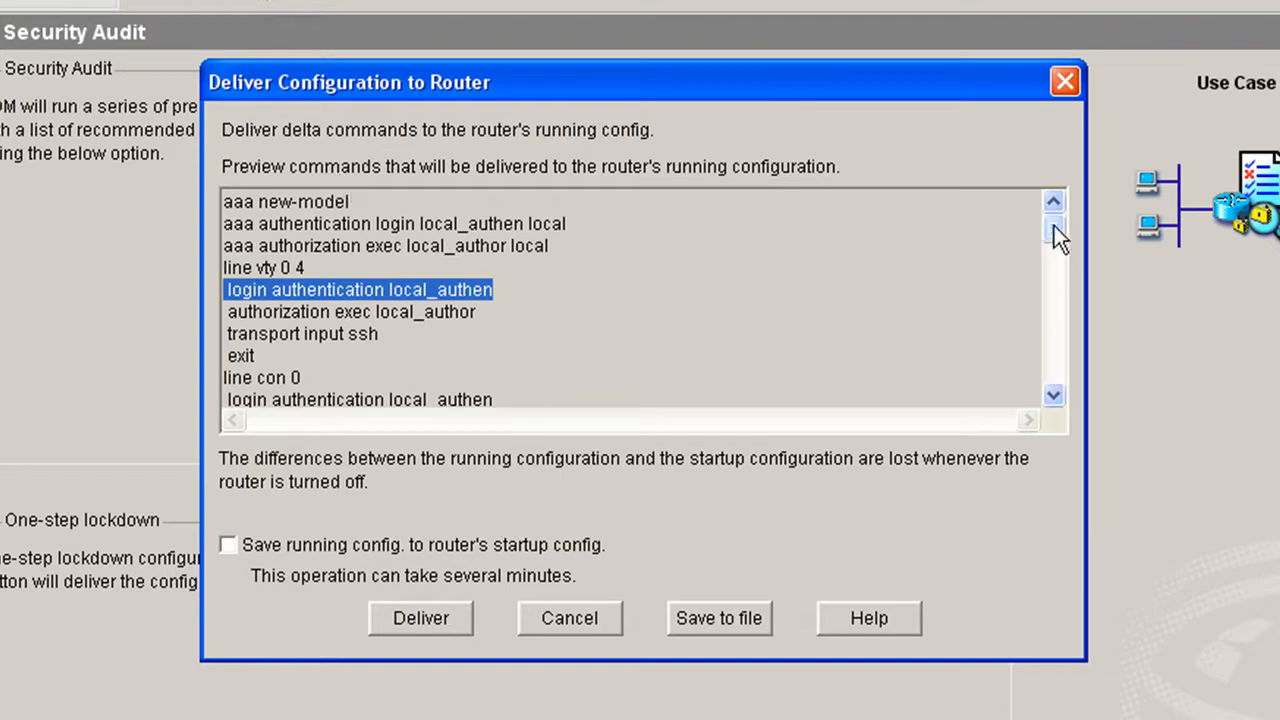
pyautogui.moveTo(1054, 226); pyautogui.dragTo(1057, 245)
pyautogui.moveTo(306, 258); pyautogui.dragTo(508, 278)
pyautogui.moveTo(238, 323); pyautogui.dragTo(498, 324)
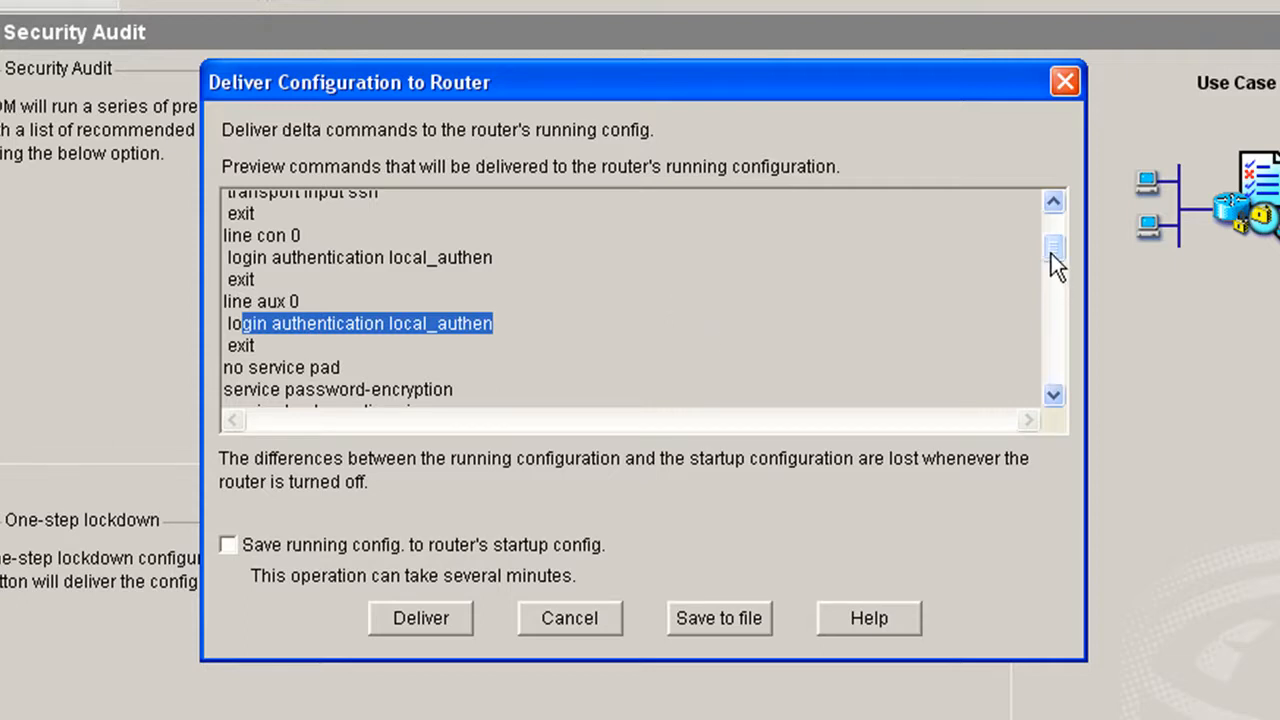
pyautogui.moveTo(1055, 252); pyautogui.dragTo(1058, 225)
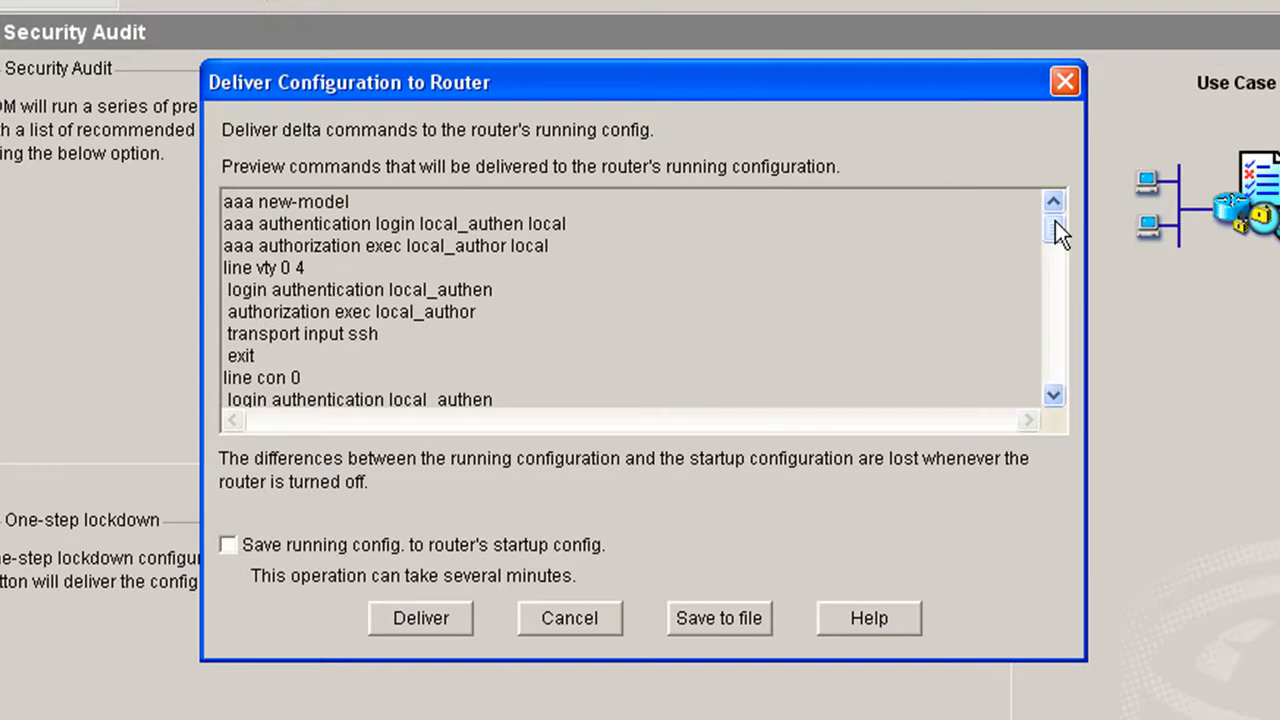
pyautogui.moveTo(1055, 221)
pyautogui.mouseDown()
pyautogui.moveTo(1057, 237)
pyautogui.moveTo(1055, 209)
pyautogui.mouseUp()
pyautogui.moveTo(1051, 225); pyautogui.dragTo(1054, 252)
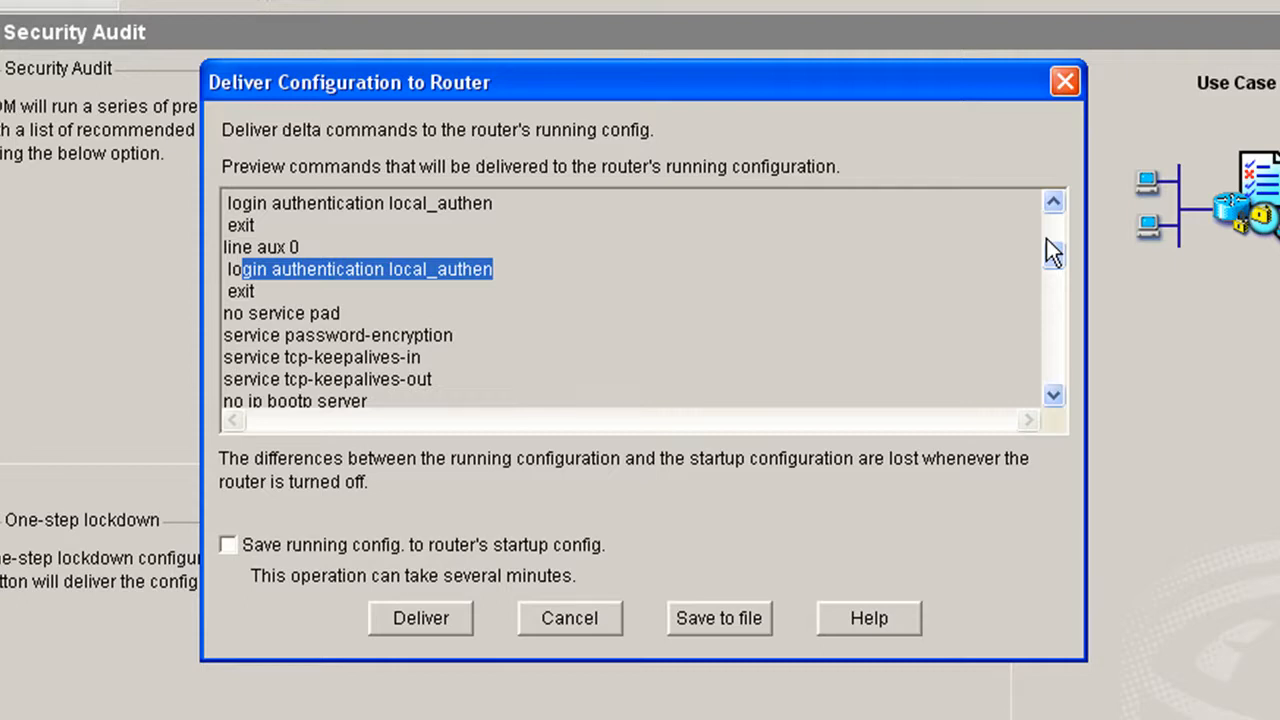
pyautogui.scroll(1, 1048, 262)
pyautogui.scroll(2, 1060, 253)
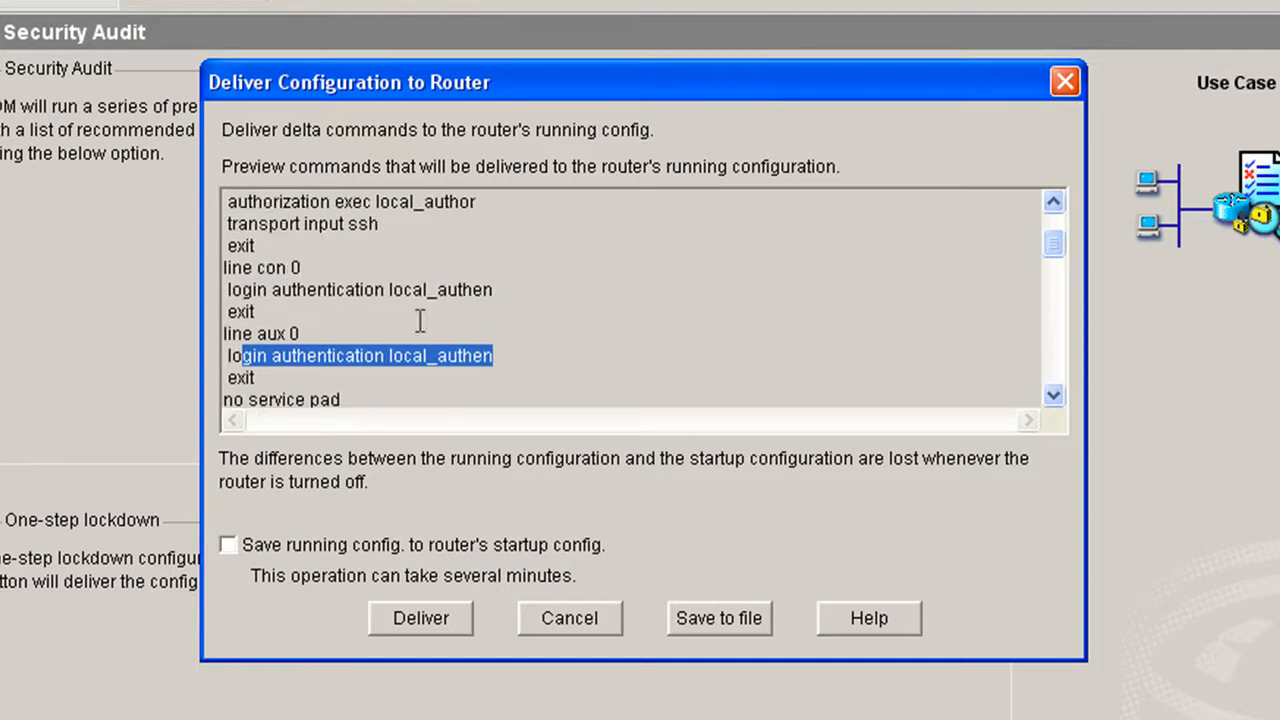
pyautogui.moveTo(500, 289); pyautogui.dragTo(205, 292)
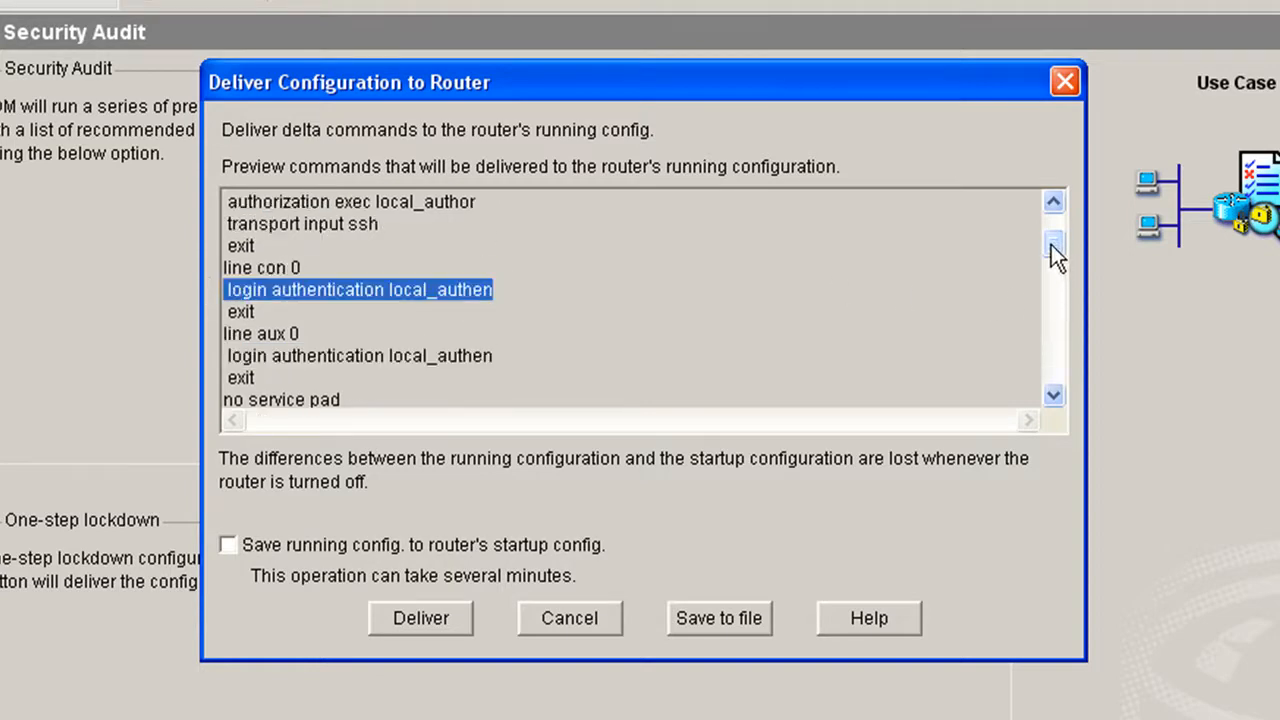
pyautogui.moveTo(1057, 250); pyautogui.dragTo(1059, 242)
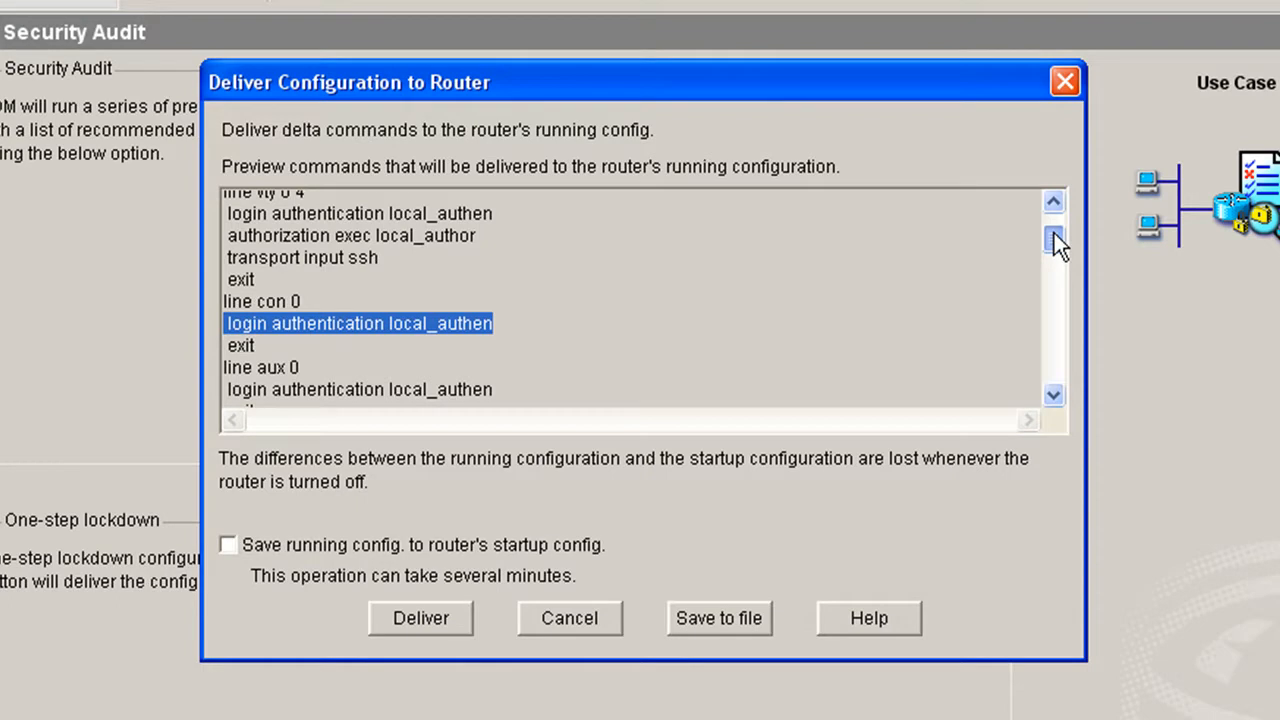
pyautogui.moveTo(1057, 238); pyautogui.dragTo(1057, 256)
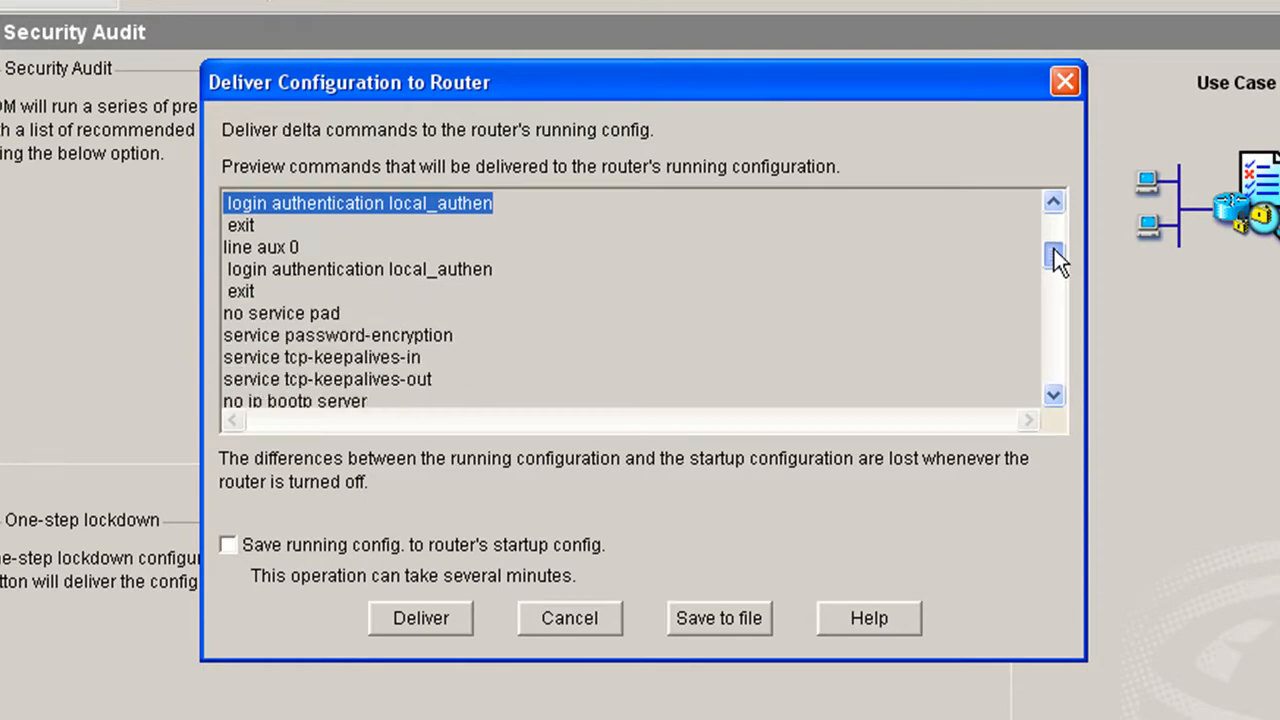
pyautogui.moveTo(1054, 249); pyautogui.dragTo(1055, 259)
pyautogui.moveTo(232, 335); pyautogui.dragTo(385, 400)
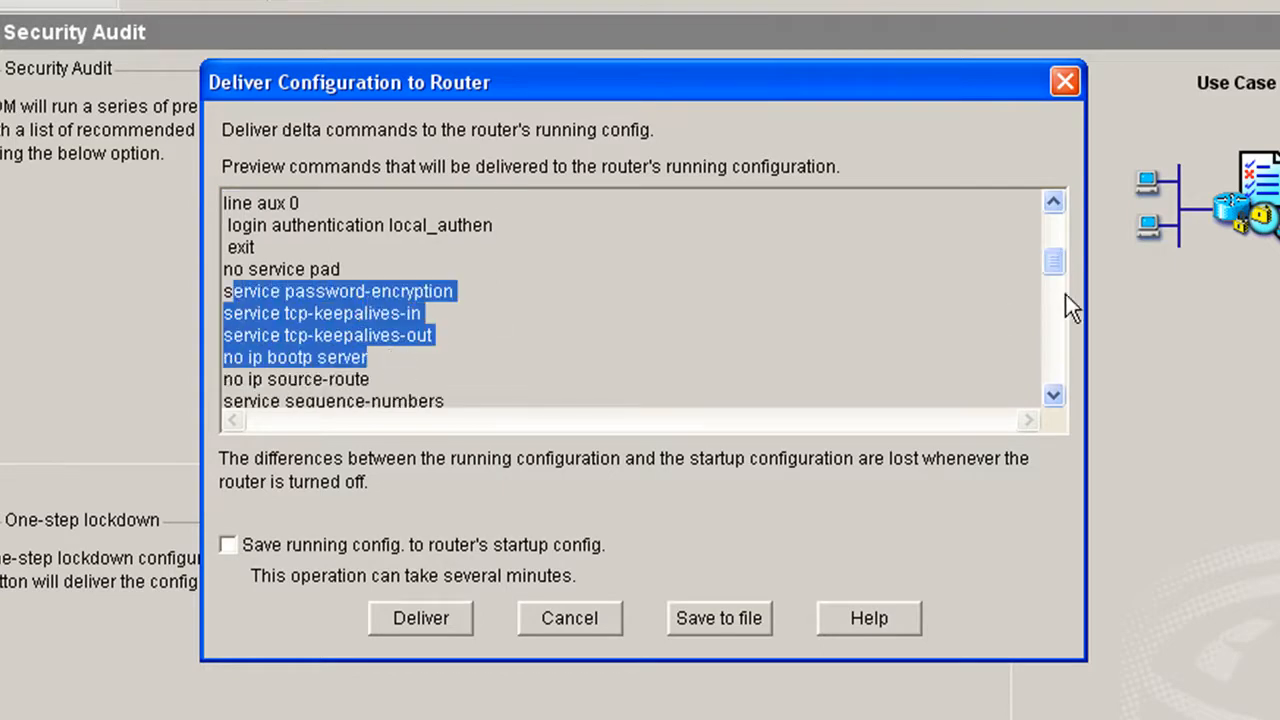
# Highlight the two service tcp-keepalives commands in the delivery preview
pyautogui.moveTo(248, 313); pyautogui.dragTo(462, 340)
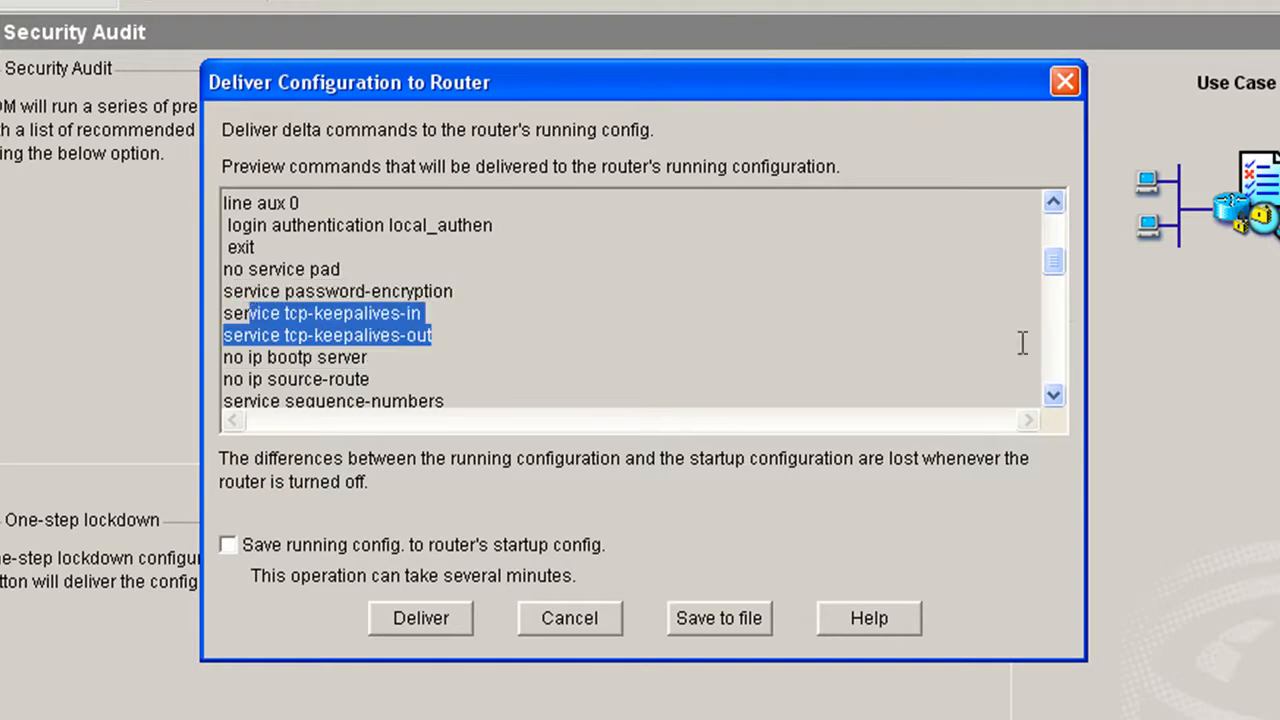
pyautogui.moveTo(1060, 258); pyautogui.dragTo(1058, 368)
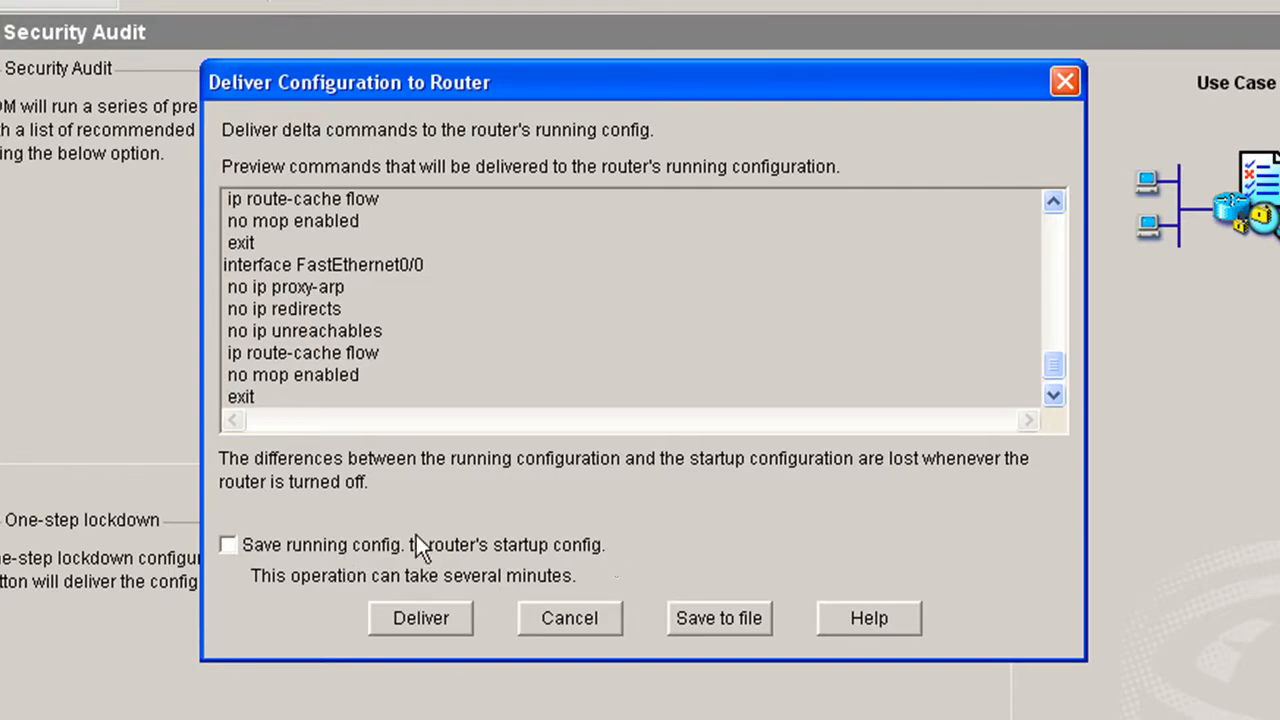
# Deliver the 64 lockdown commands, then mark the new tcp-keepalives, authentication failure rate, min-length 6 and banner lines in 'sh run'
pyautogui.click(456, 617)
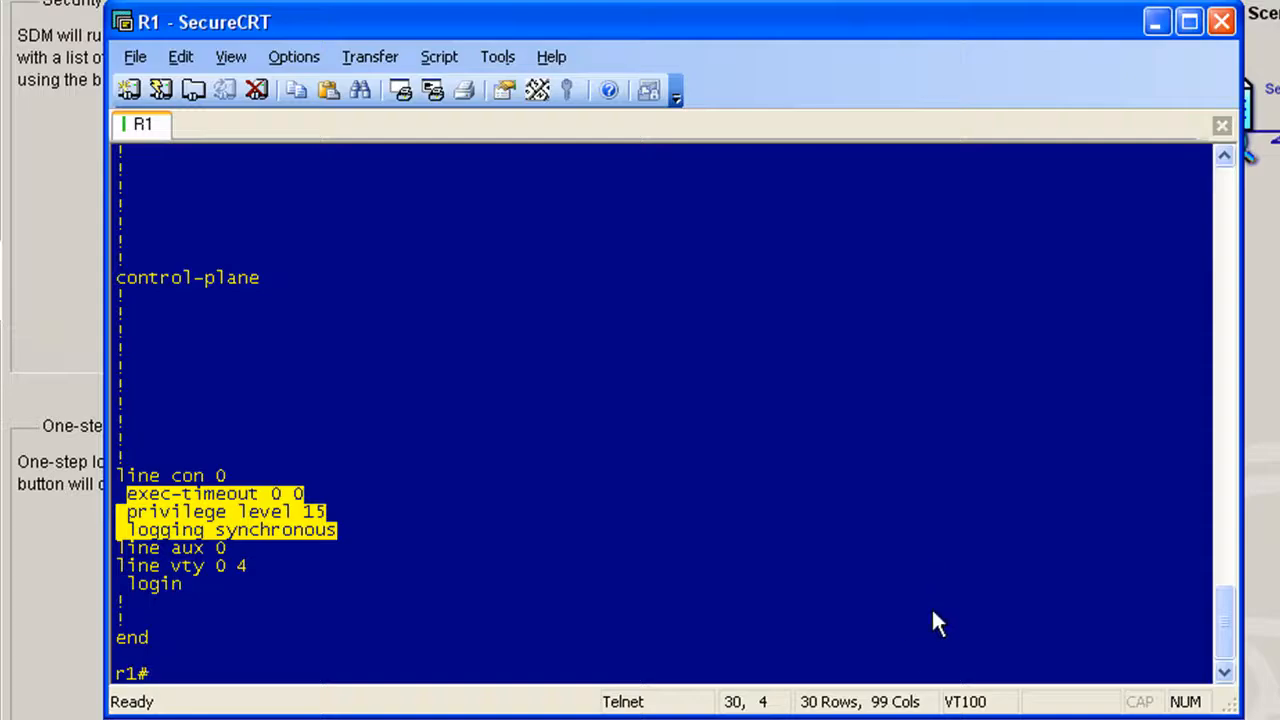
pyautogui.press('Return')
pyautogui.press('Return')
pyautogui.press('Return')
pyautogui.write('sh run')
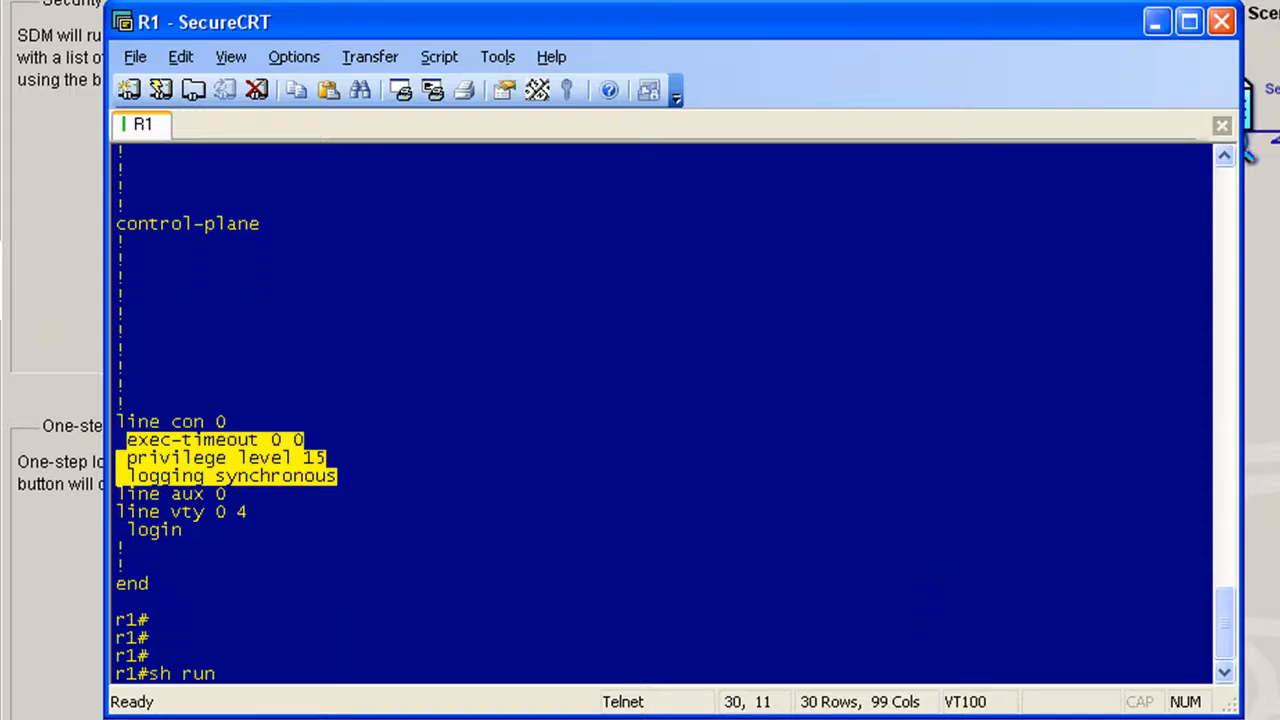
pyautogui.press('Return')
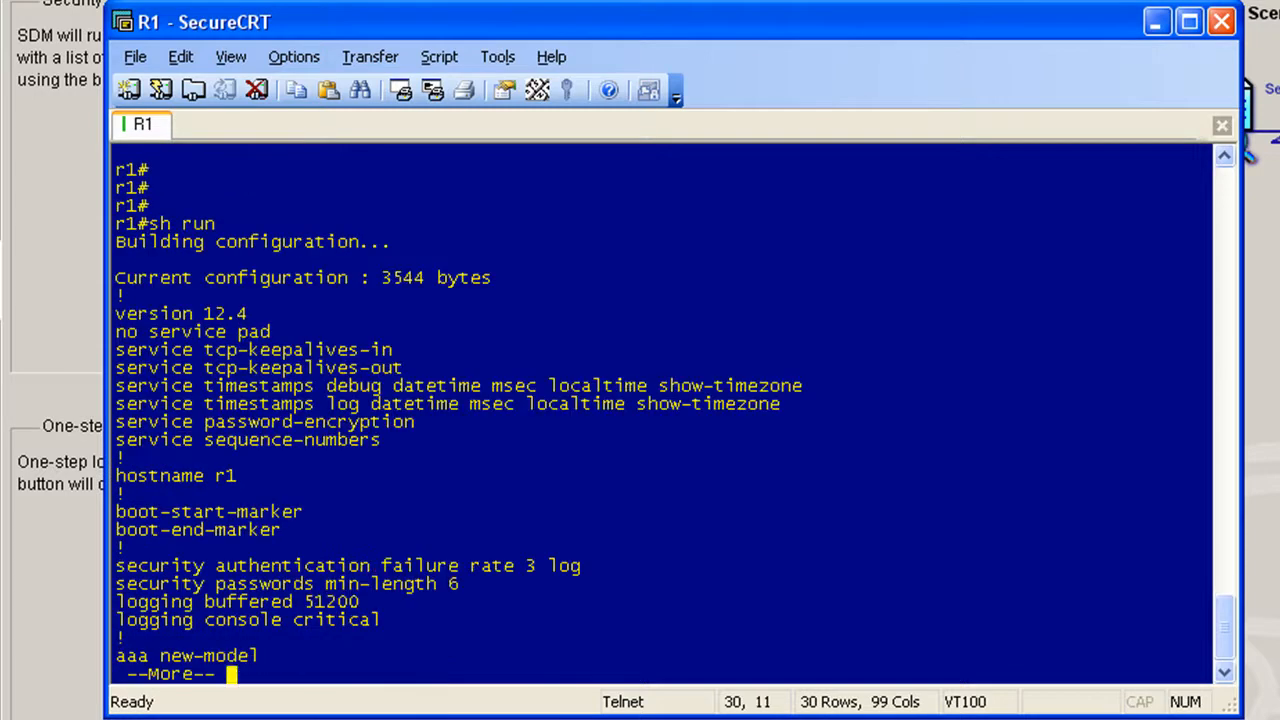
pyautogui.moveTo(116, 349); pyautogui.dragTo(405, 370)
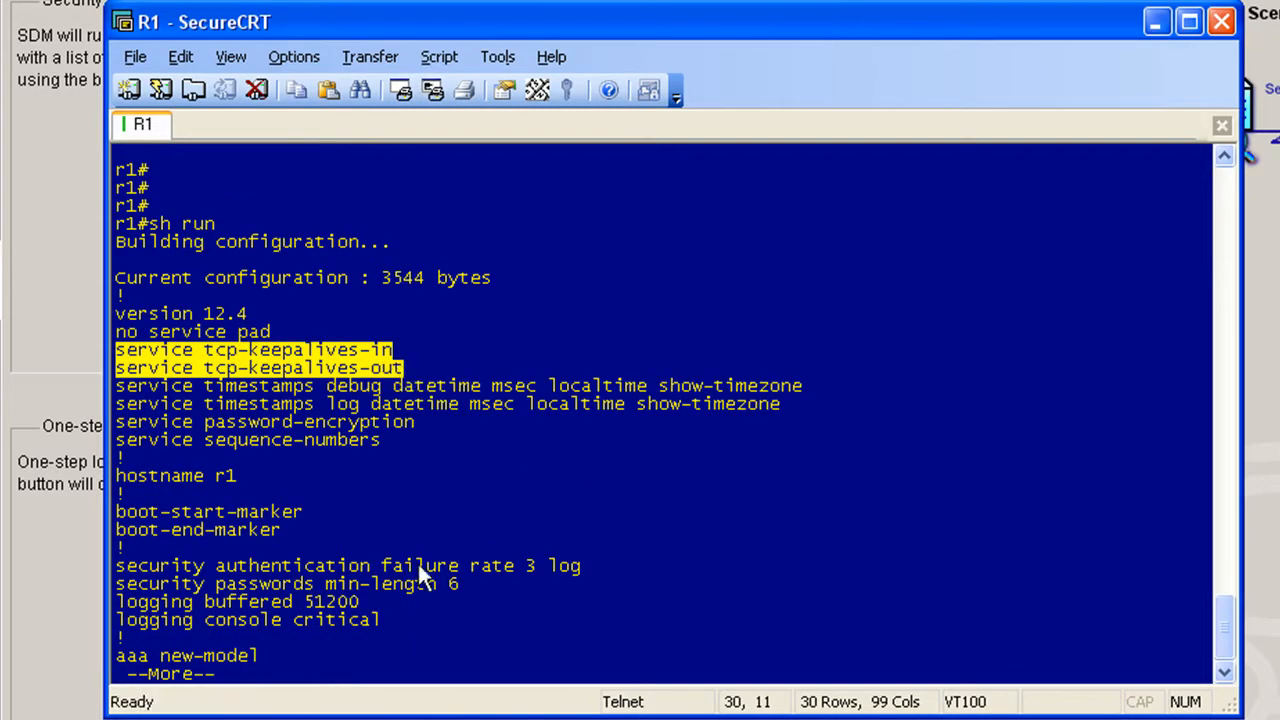
pyautogui.moveTo(216, 566); pyautogui.dragTo(577, 563)
pyautogui.moveTo(170, 586); pyautogui.dragTo(473, 585)
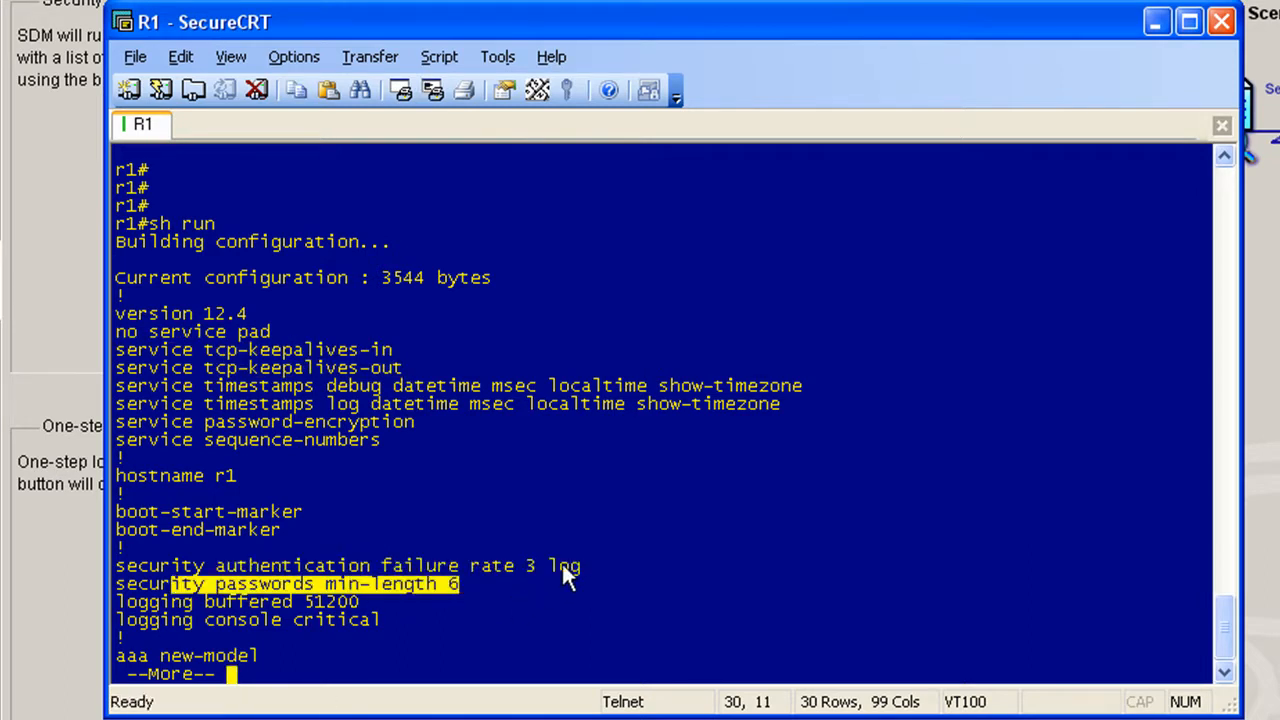
pyautogui.press('space')
pyautogui.press('space')
pyautogui.press('space')
pyautogui.press('space')
pyautogui.press('space')
pyautogui.press('space')
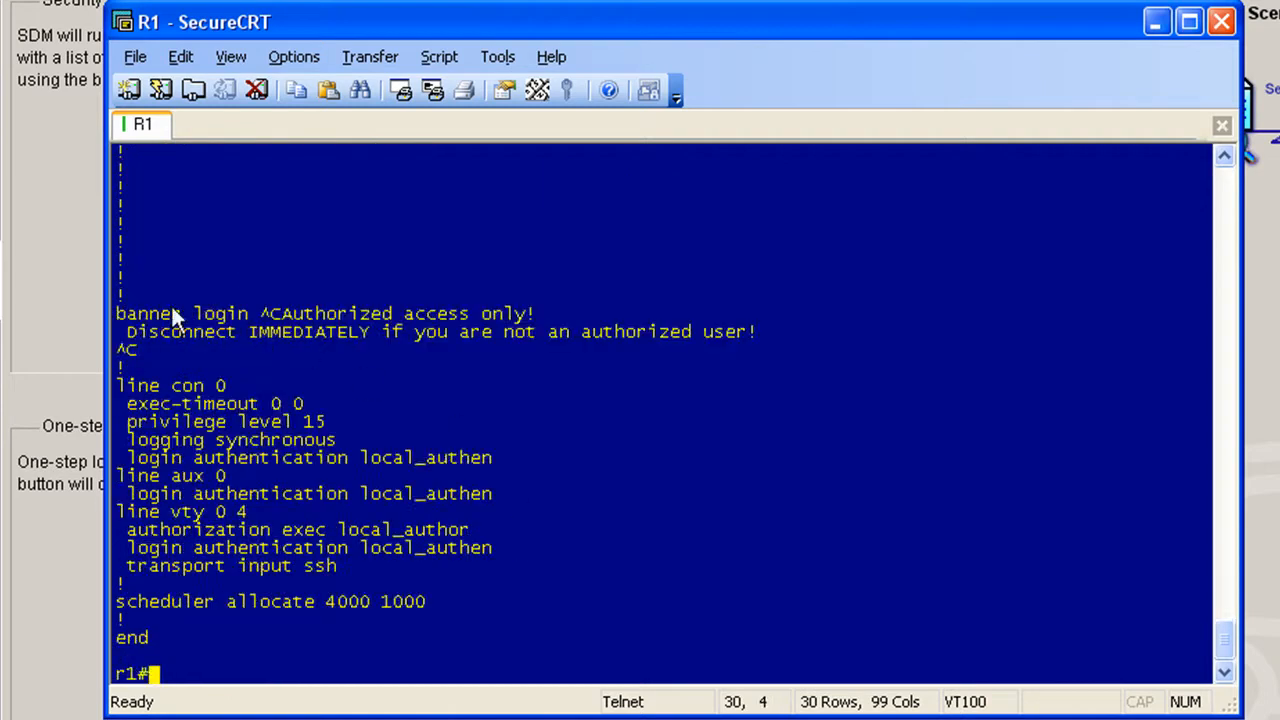
pyautogui.moveTo(137, 332); pyautogui.dragTo(756, 338)
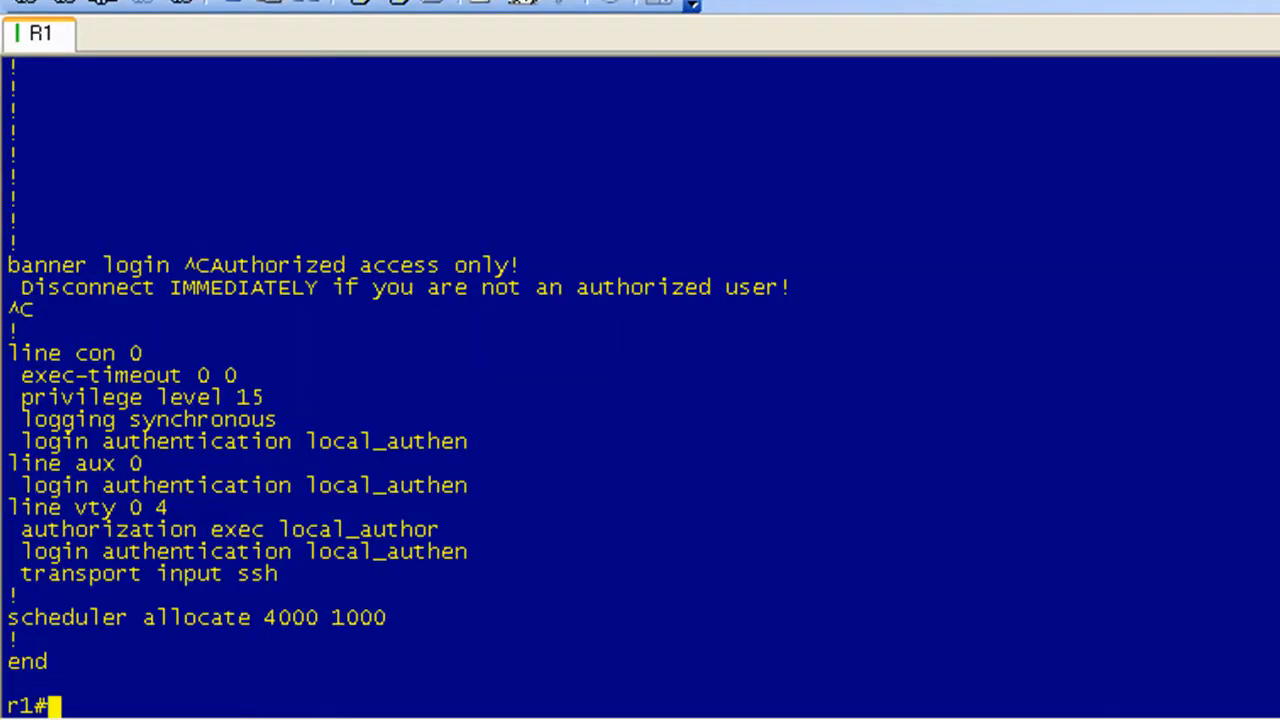
pyautogui.write('show archive cofn')
# Run 'show archive config differences system:memory system:running-config' using Tab completion
pyautogui.press('BackSpace')
pyautogui.press('BackSpace')
pyautogui.write('nfig d')
pyautogui.press('Tab')
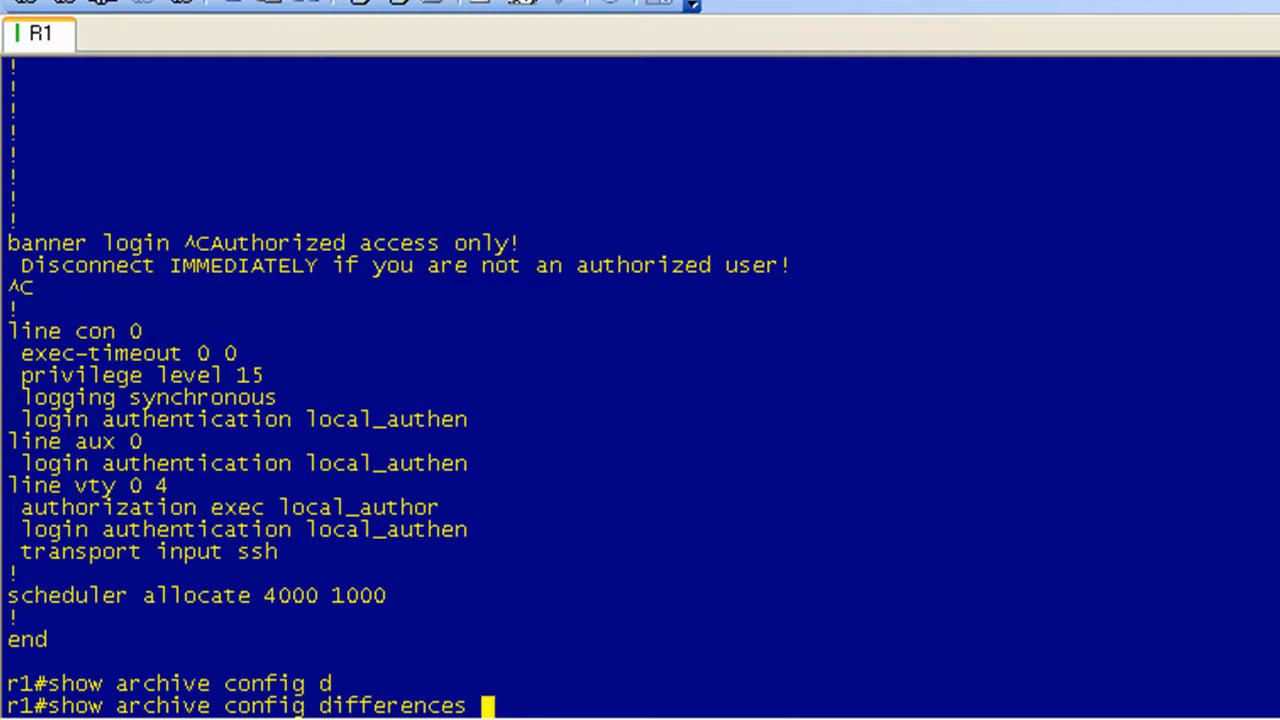
pyautogui.write('?')
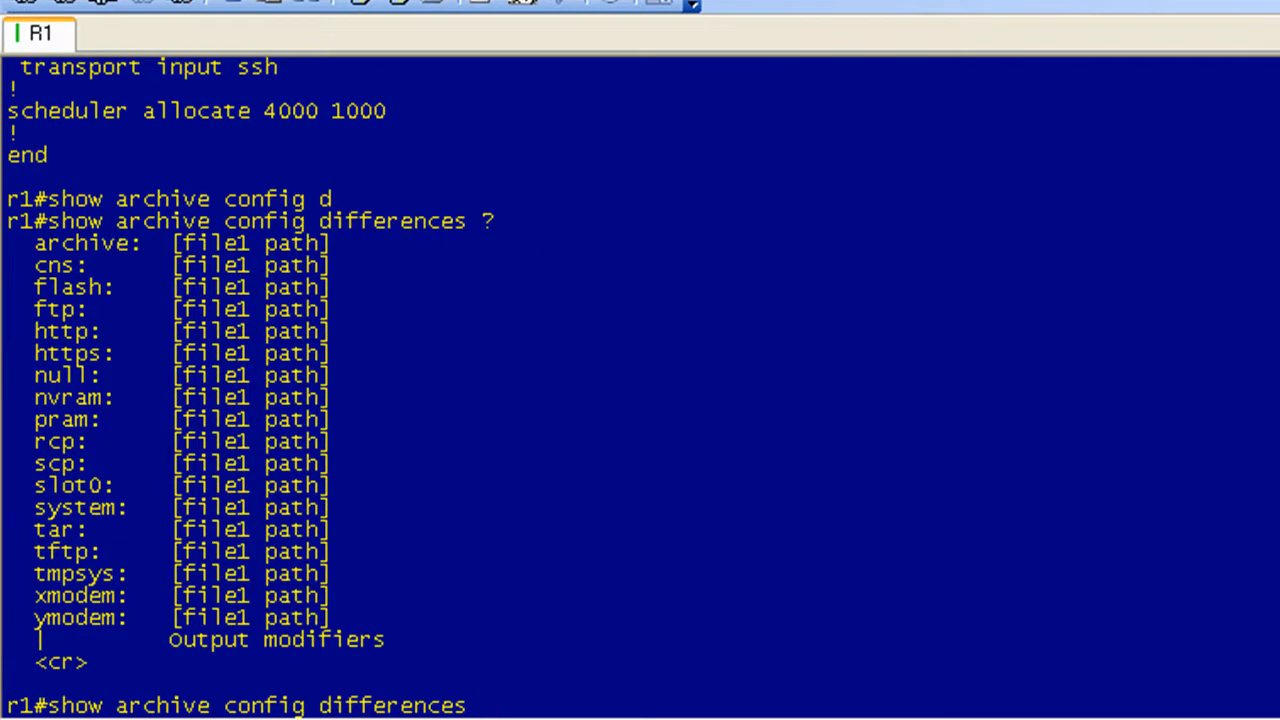
pyautogui.write('sys')
pyautogui.press('Tab')
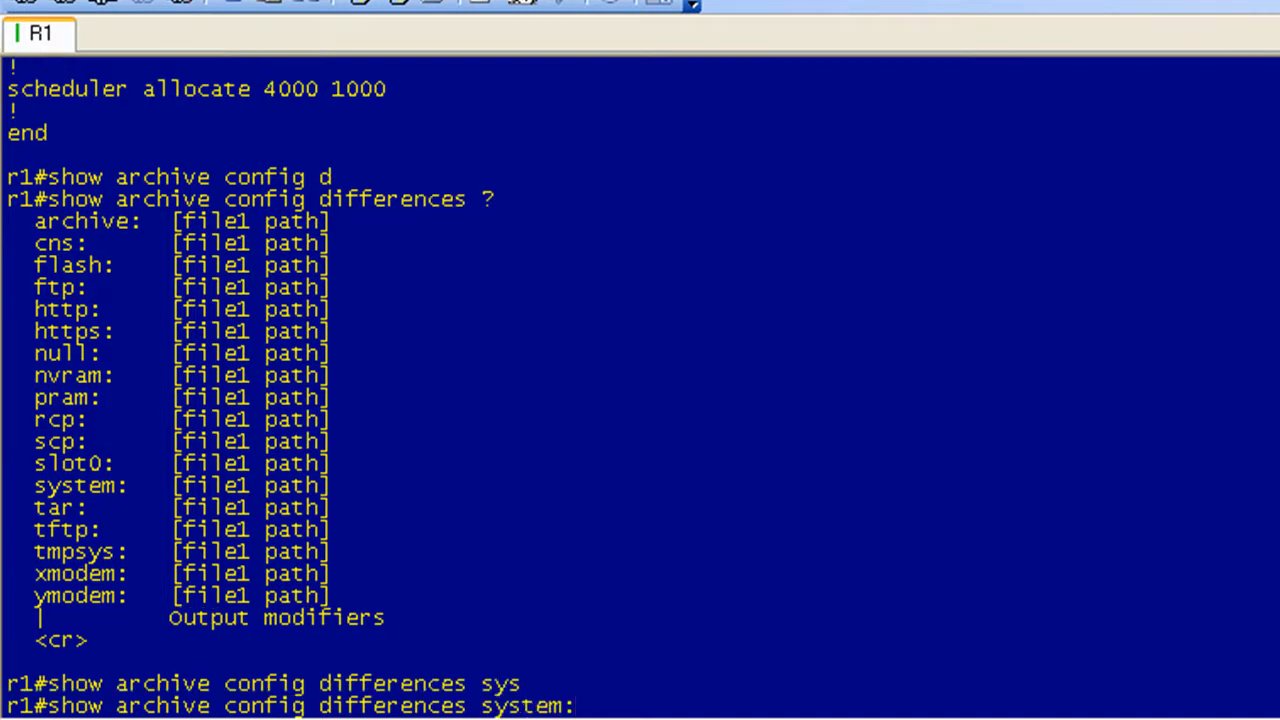
pyautogui.write('m')
pyautogui.press('Tab')
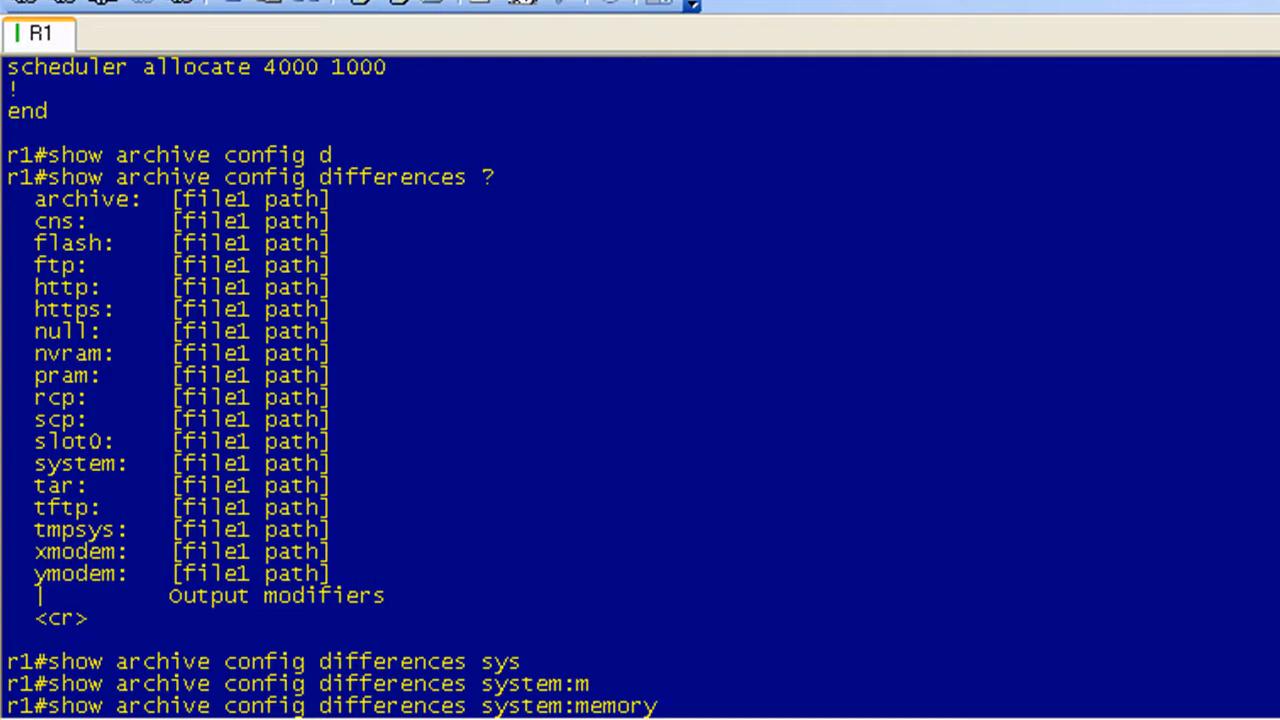
pyautogui.write('system')
pyautogui.press('Tab')
pyautogui.write('r')
pyautogui.press('Tab')
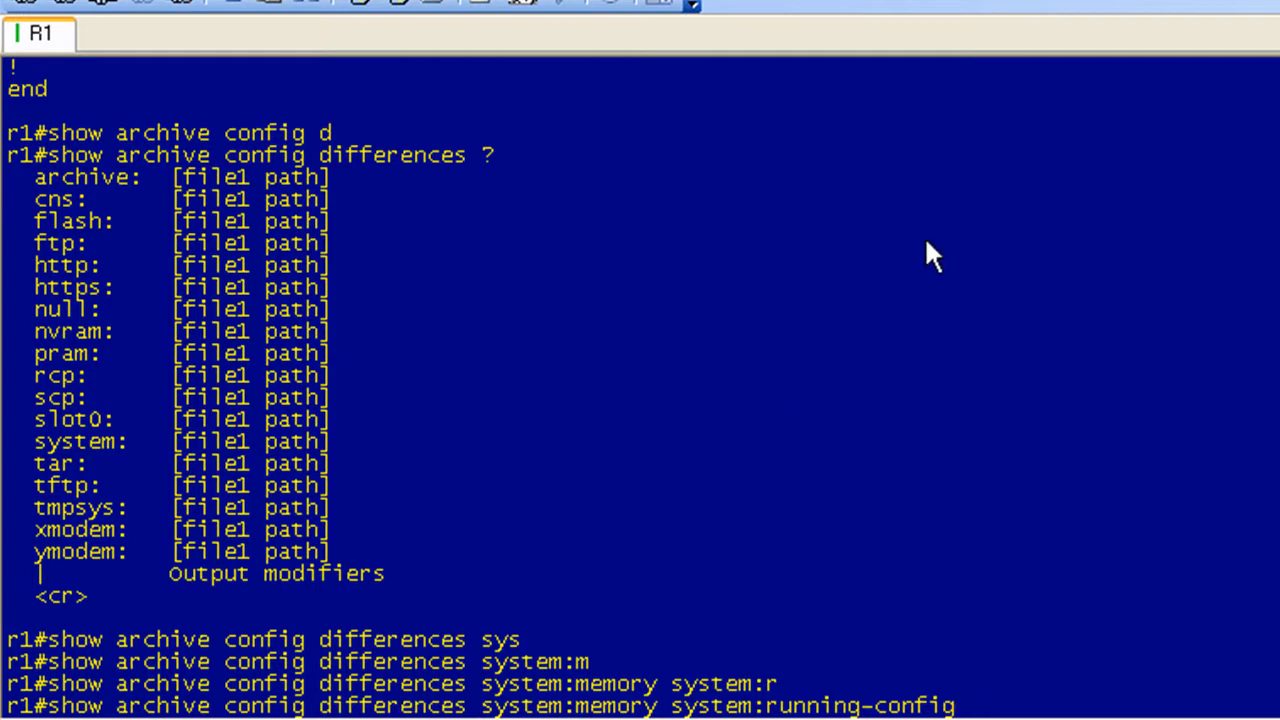
pyautogui.press('Return')
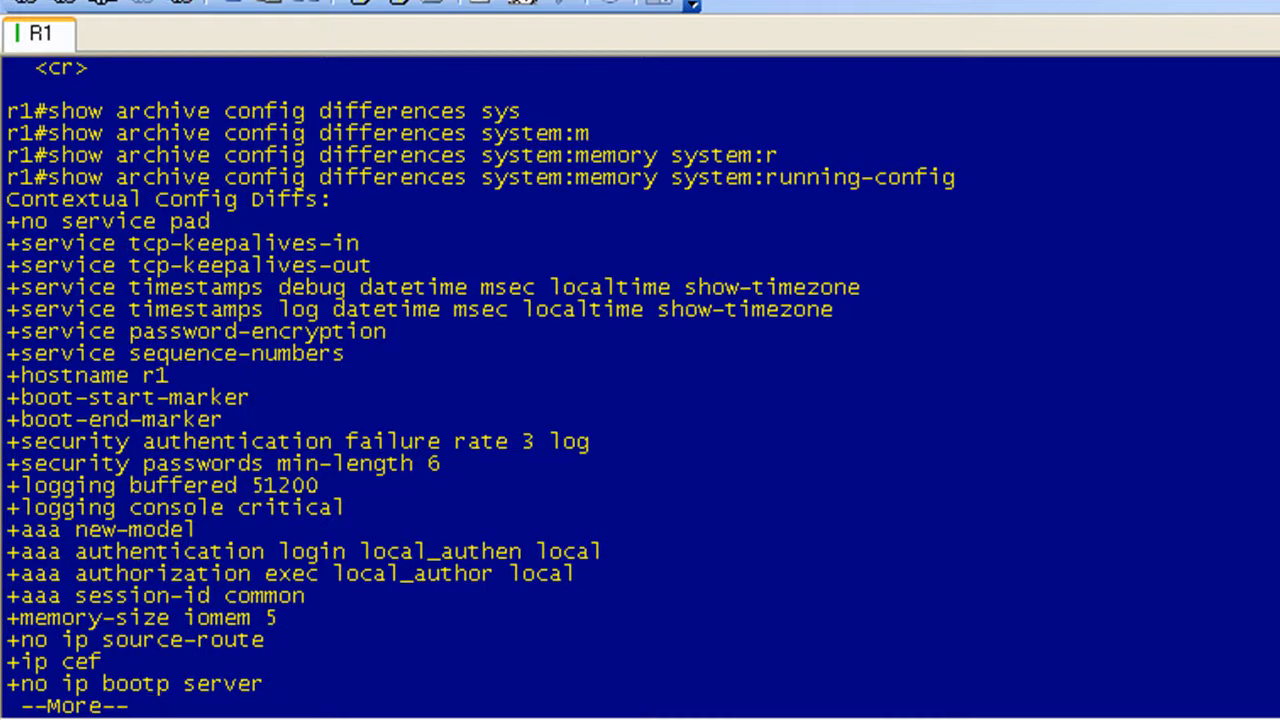
# Mark the first added service and hostname lines, then page the differences list to its end
pyautogui.moveTo(8, 221); pyautogui.dragTo(312, 378)
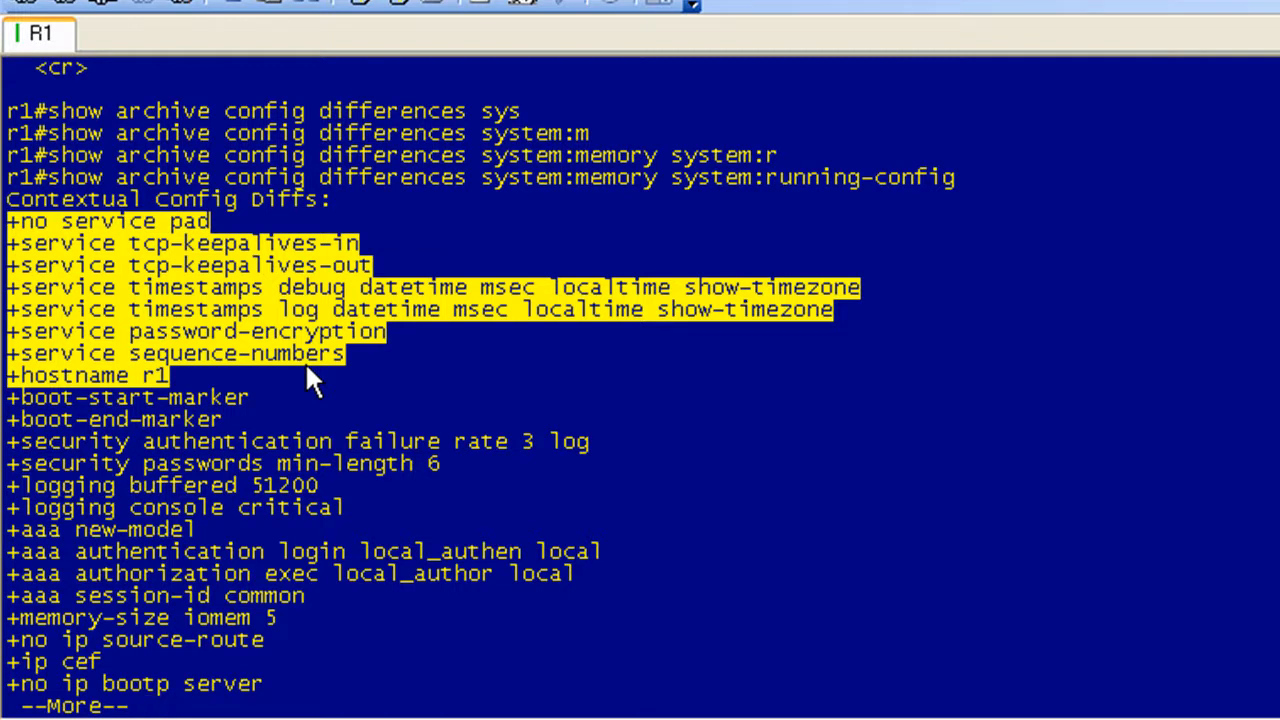
pyautogui.press('space')
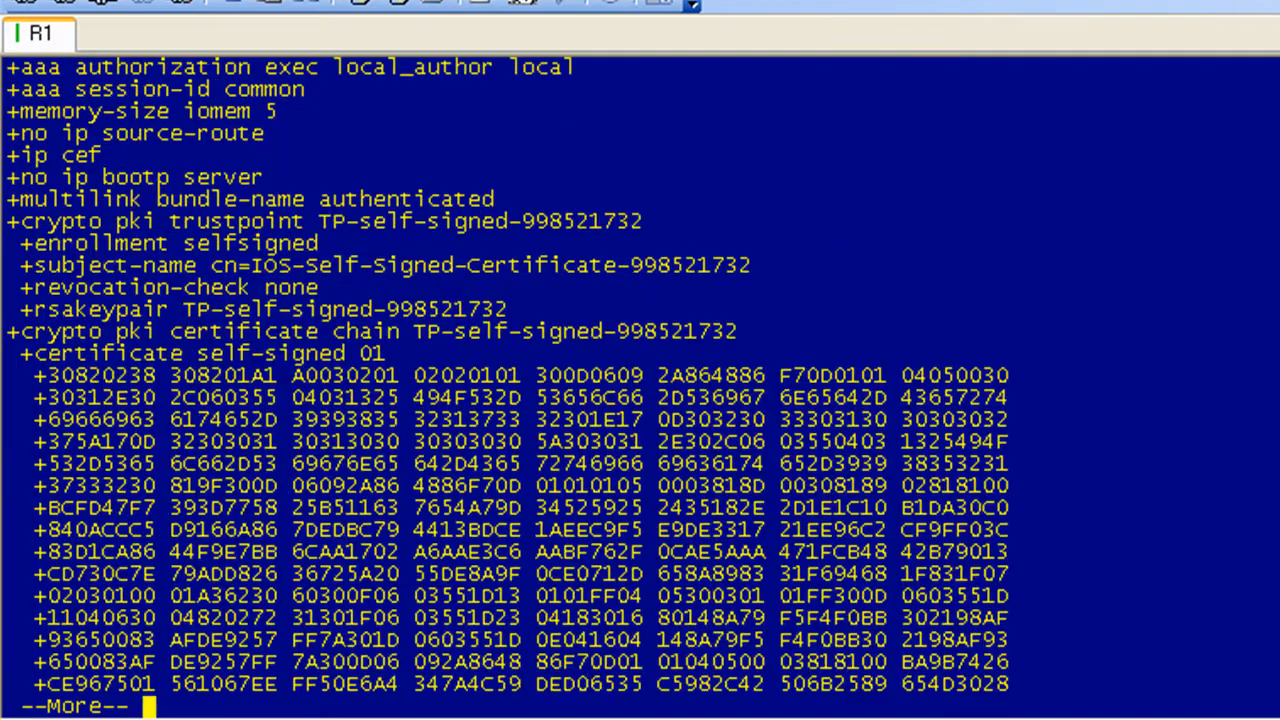
pyautogui.press('space')
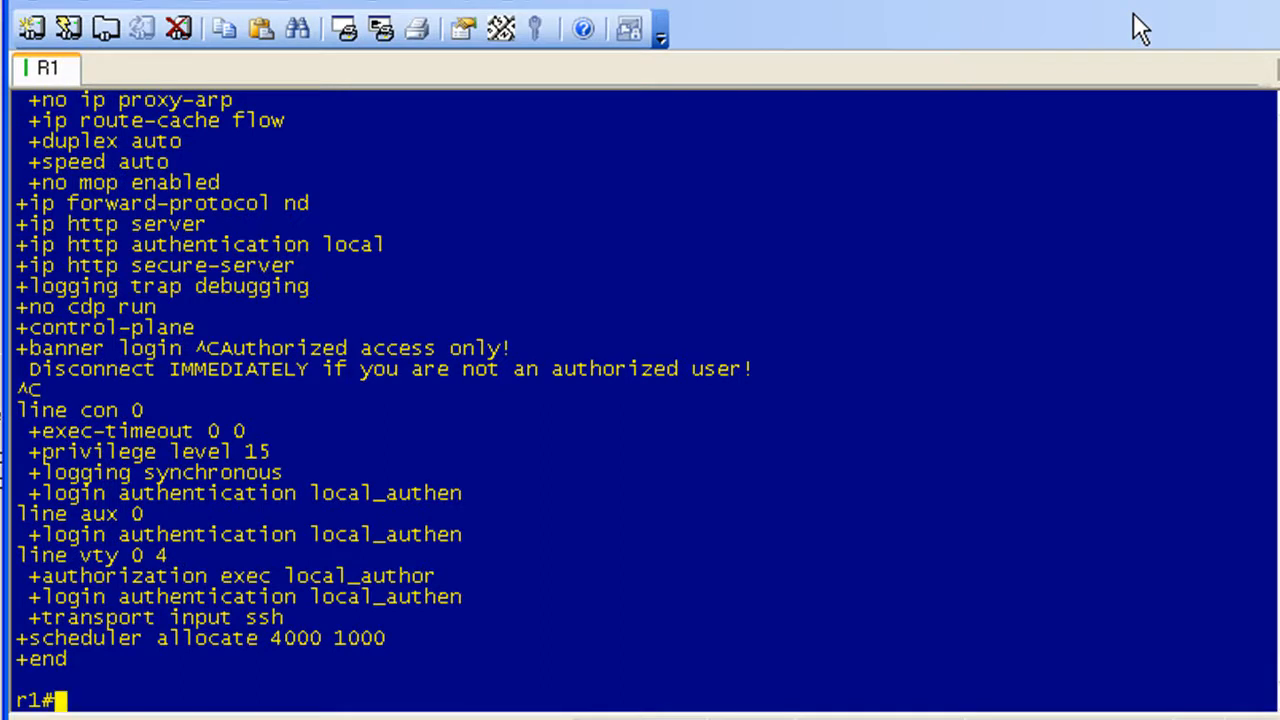
pyautogui.write('sh start')
# Run 'sh start' on R1 and page through its startup configuration, which still lacks the lockdown commands
pyautogui.press('Return')
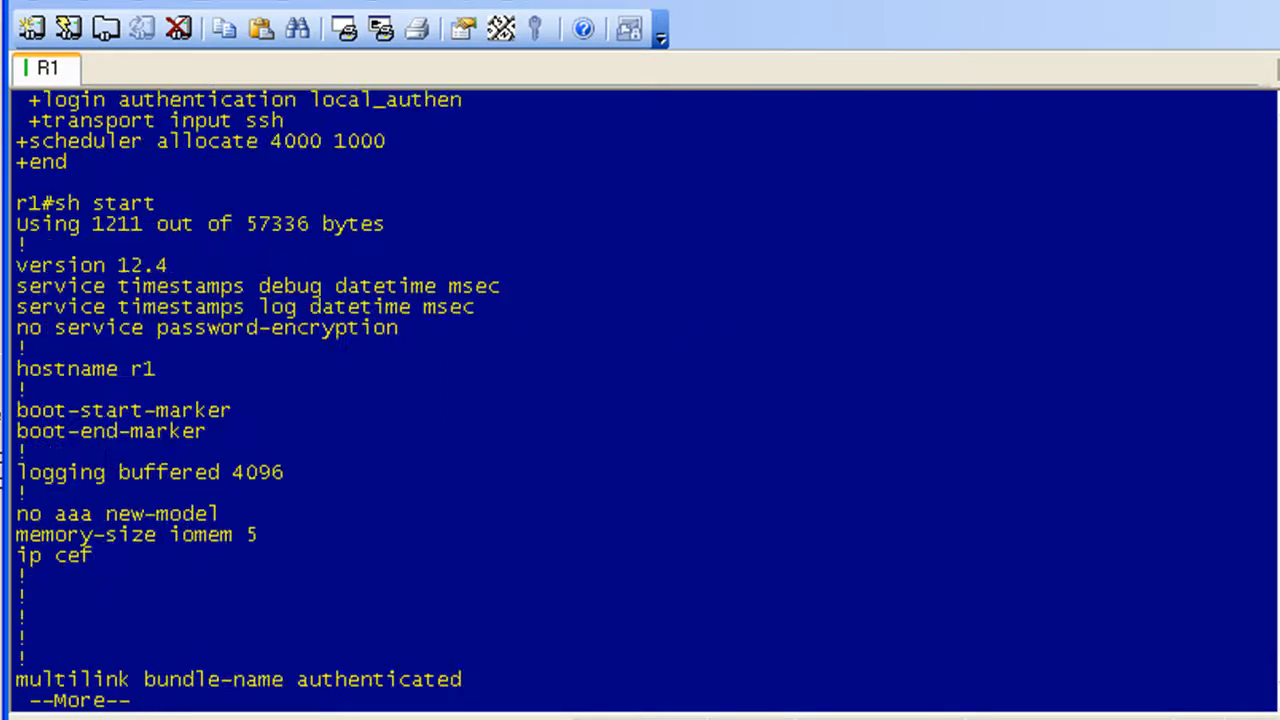
pyautogui.press('space')
pyautogui.press('space')
pyautogui.press('space')
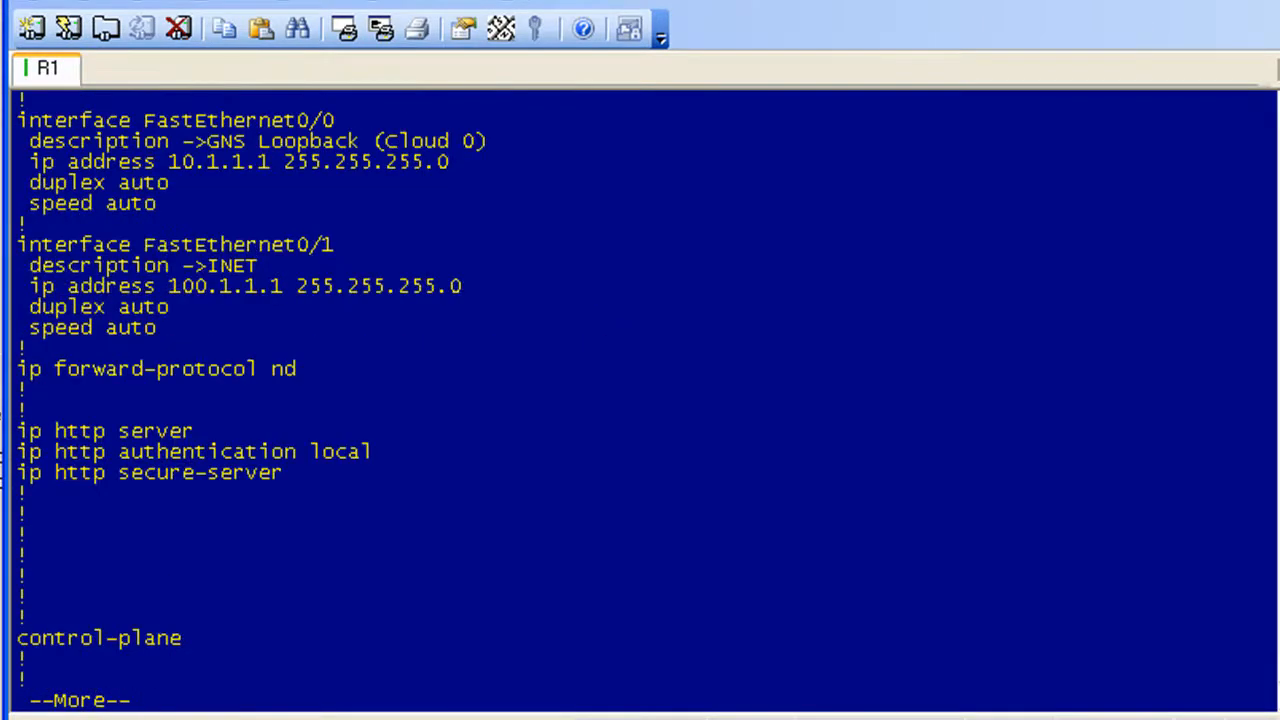
pyautogui.press('space')
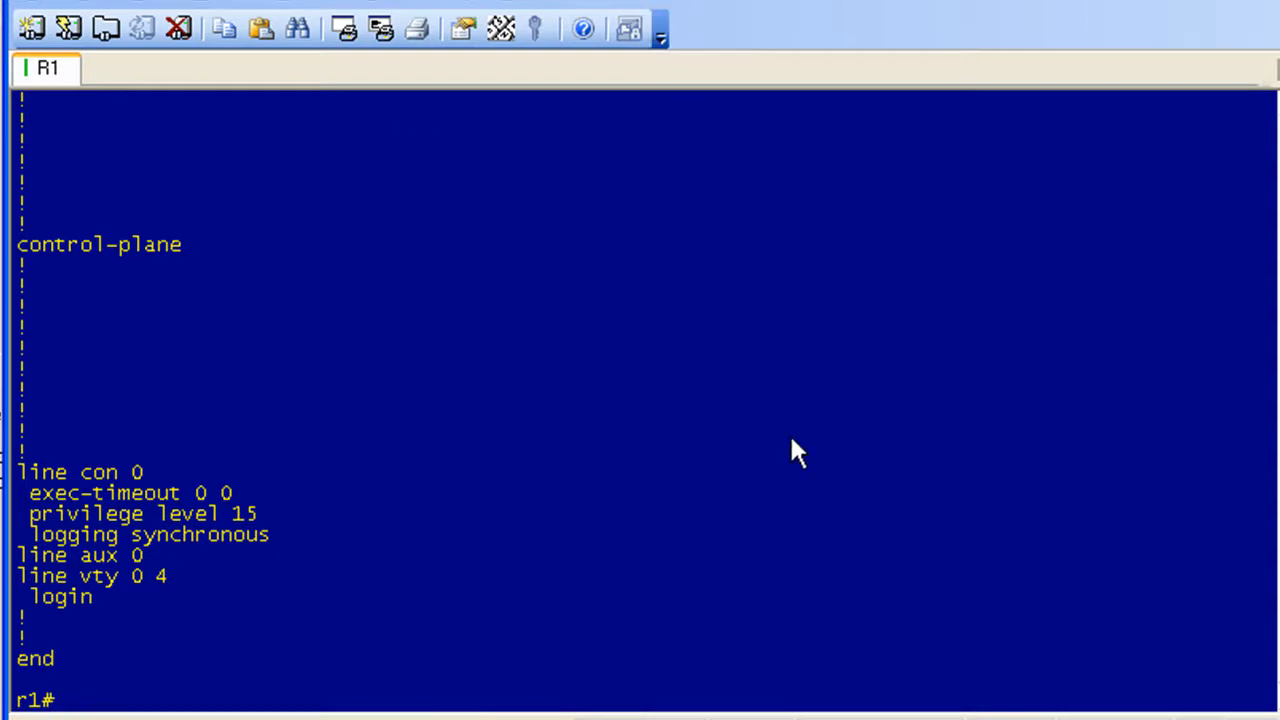
pyautogui.scroll(5, 789, 433)
pyautogui.scroll(3, 789, 433)
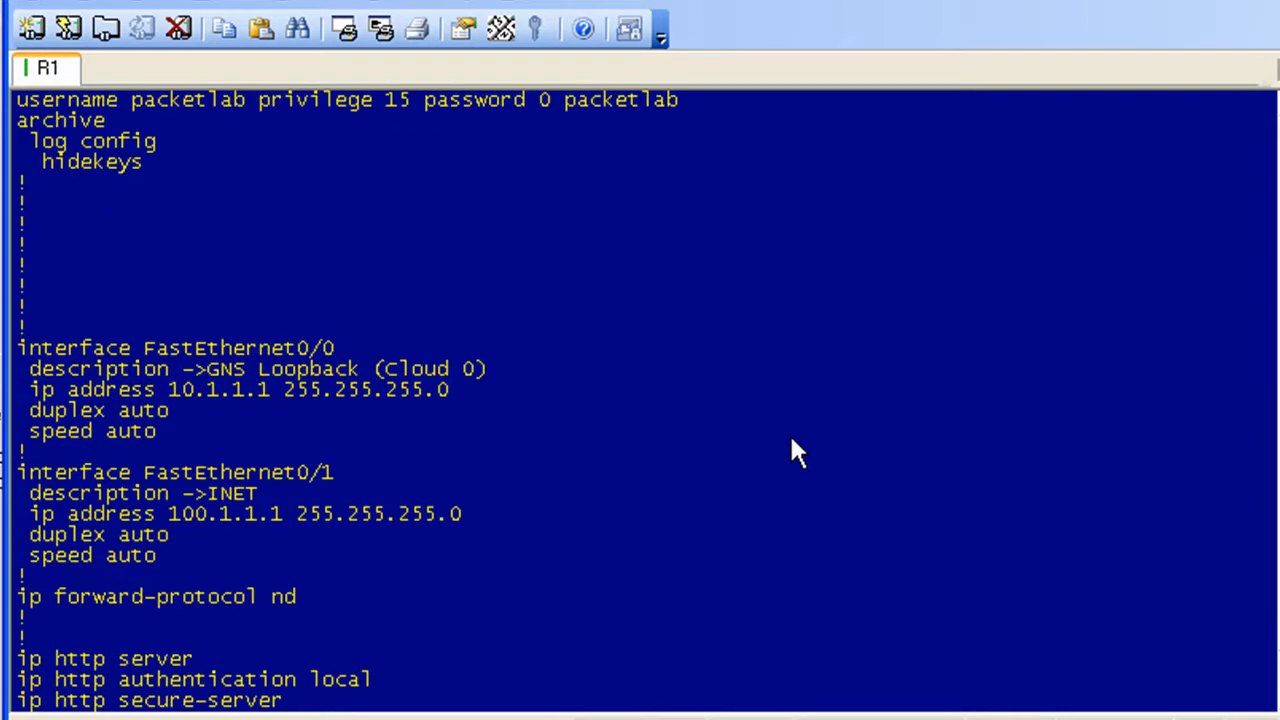
pyautogui.scroll(3, 628, 399)
pyautogui.scroll(3, 628, 399)
pyautogui.scroll(2, 628, 399)
pyautogui.scroll(5, 628, 399)
pyautogui.scroll(3, 628, 399)
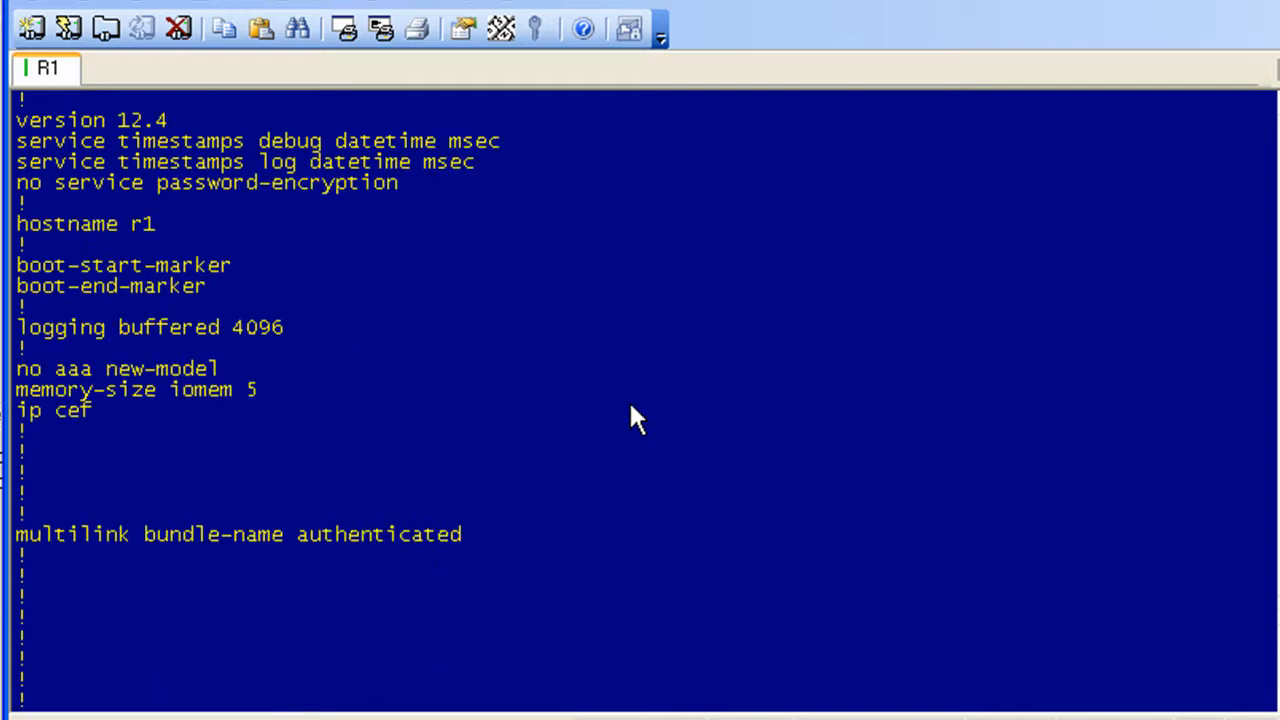
pyautogui.scroll(-8, 628, 399)
pyautogui.scroll(-5, 628, 399)
pyautogui.scroll(-5, 628, 399)
pyautogui.scroll(-2, 628, 399)
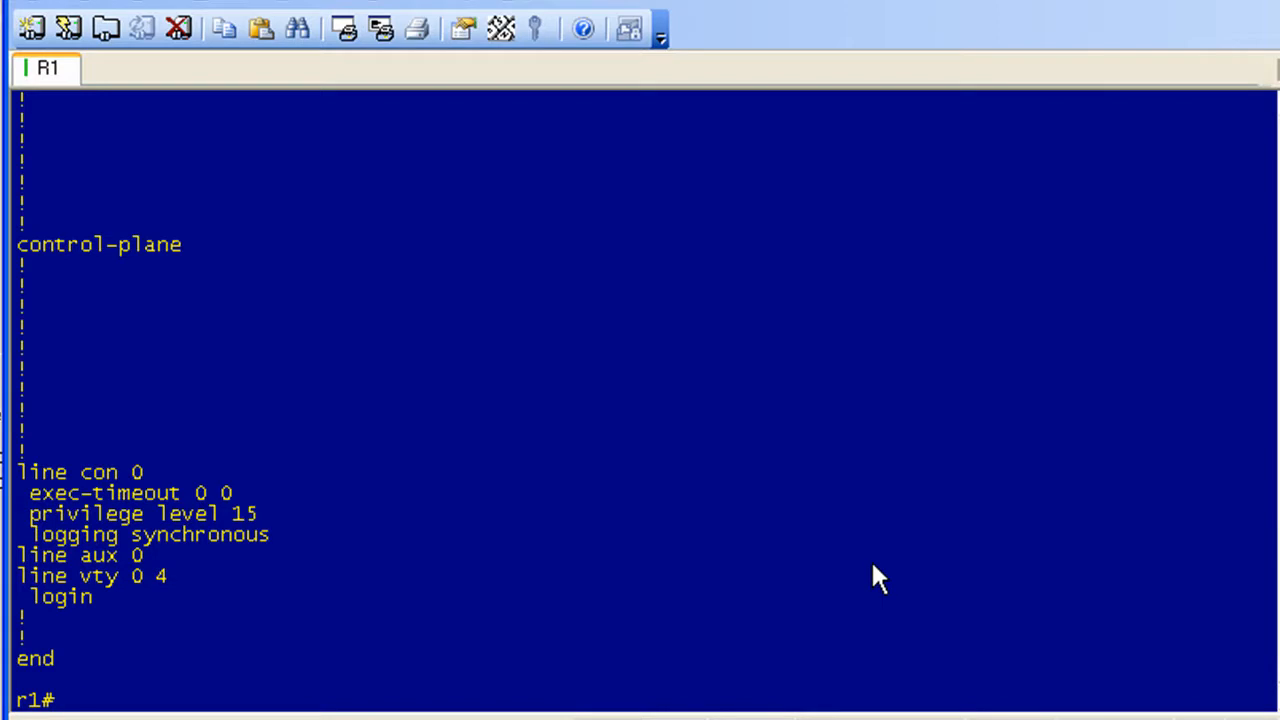
pyautogui.scroll(5, 520, 526)
pyautogui.scroll(4, 520, 526)
pyautogui.scroll(3, 520, 526)
pyautogui.scroll(5, 520, 527)
pyautogui.scroll(3, 520, 527)
pyautogui.scroll(4, 520, 527)
pyautogui.scroll(3, 520, 527)
pyautogui.scroll(-10, 520, 527)
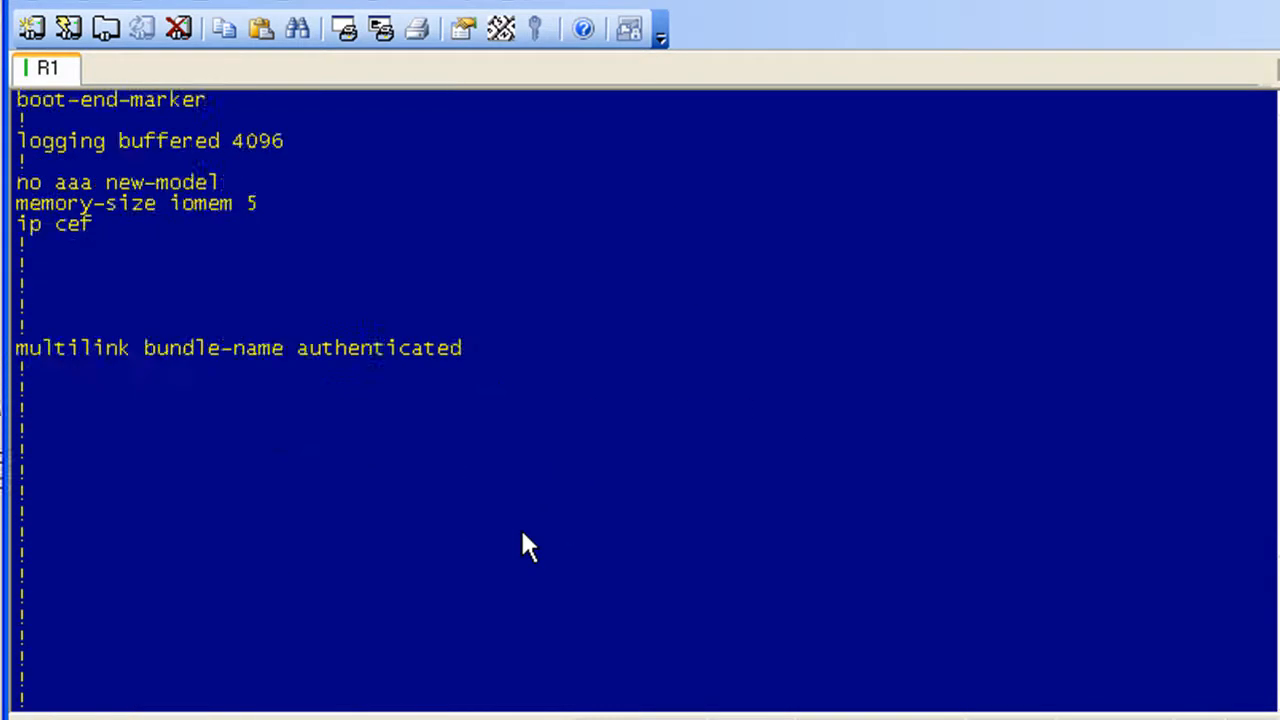
pyautogui.scroll(-5, 520, 527)
pyautogui.scroll(-8, 530, 545)
pyautogui.scroll(-4, 530, 545)
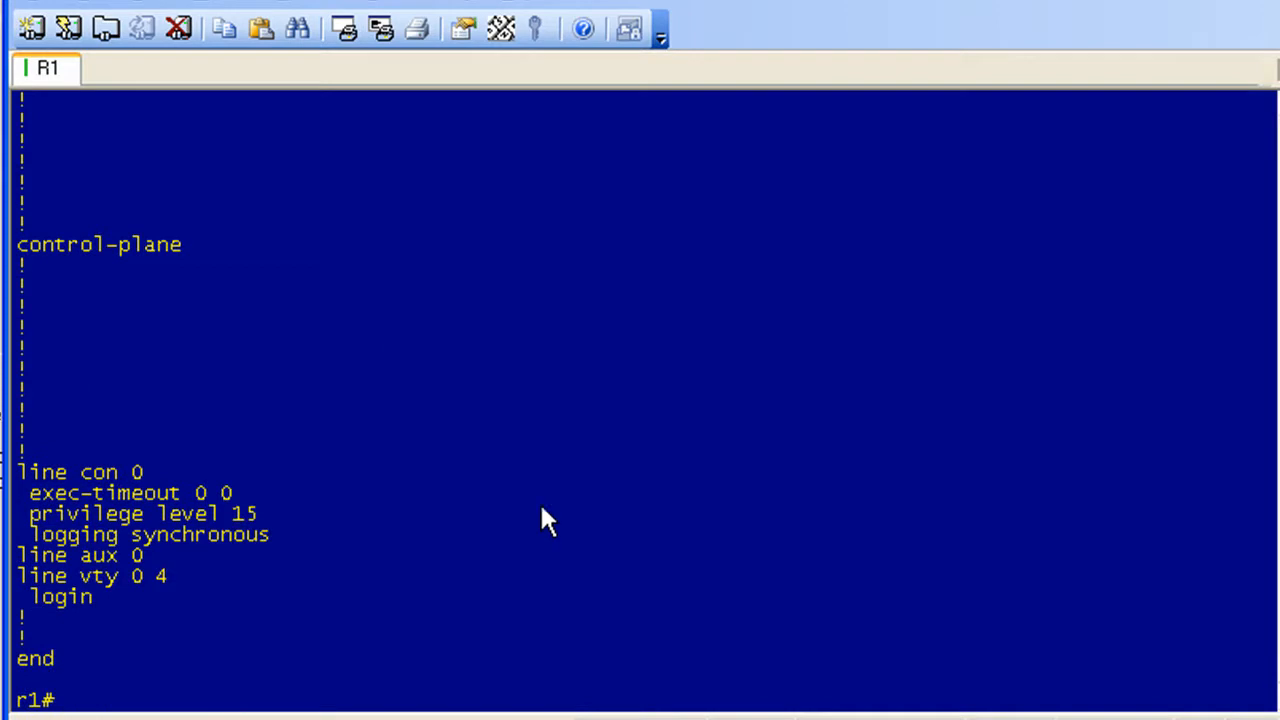